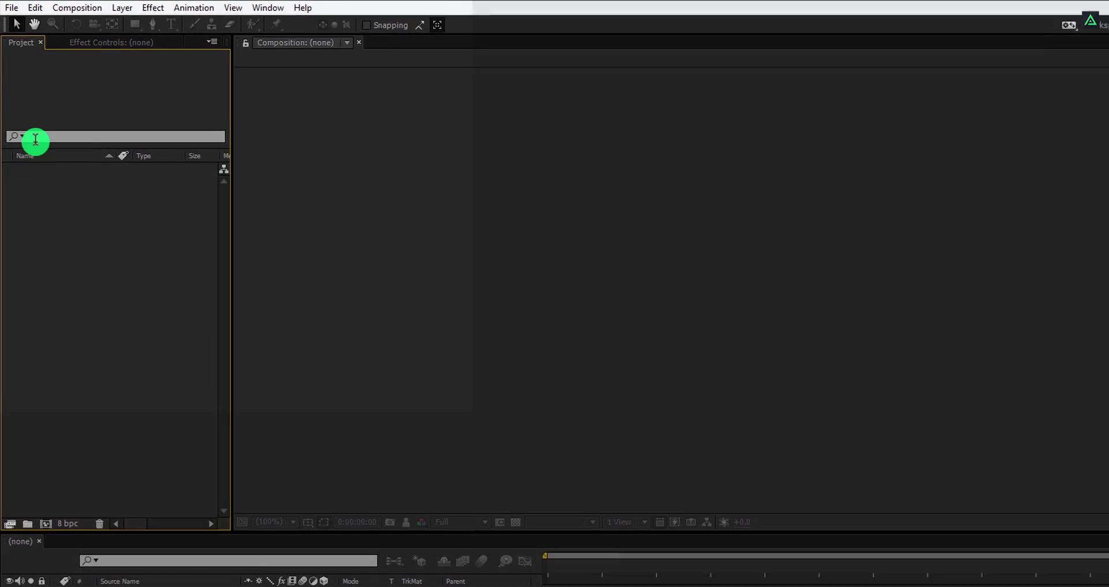
Run Edit > Purge > All Memory & Disk Cache and confirm deleting the 1.4 GB
{"action": "left_click", "coordinate": [36, 7]}
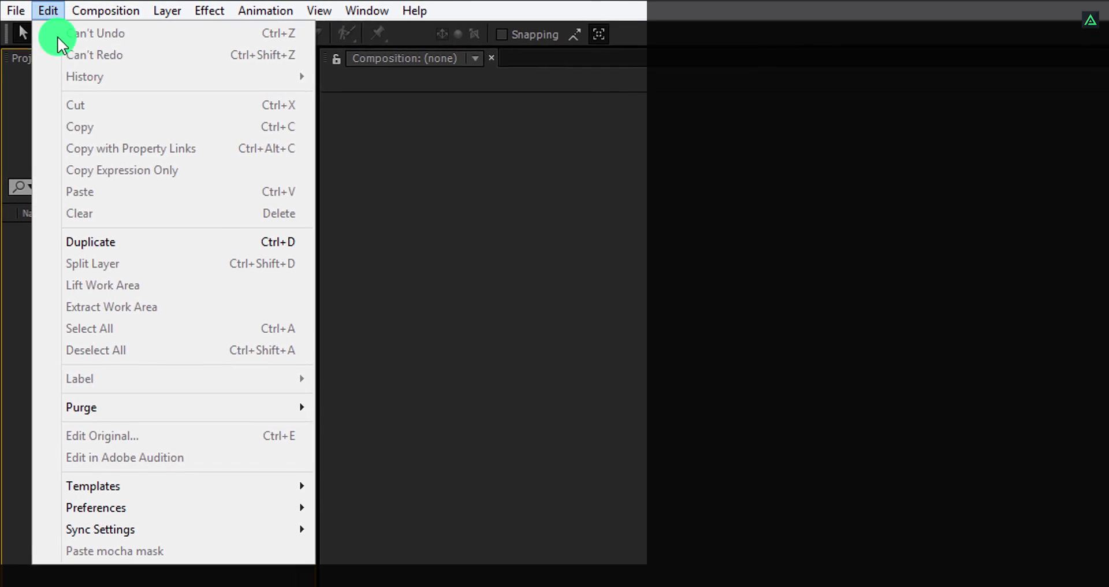
{"action": "mouse_move", "coordinate": [148, 406]}
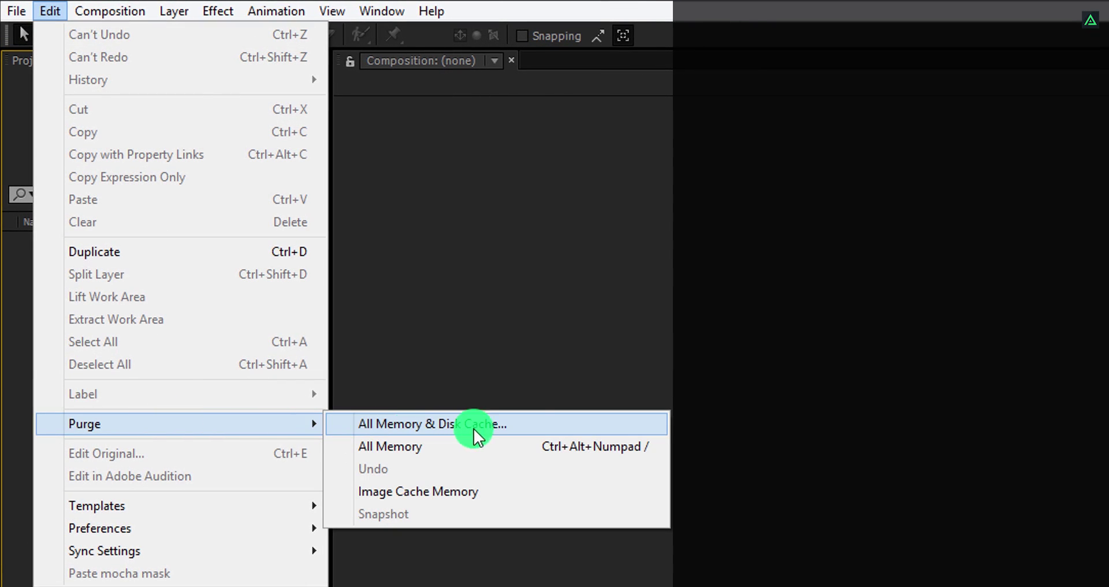
{"action": "left_click", "coordinate": [540, 430]}
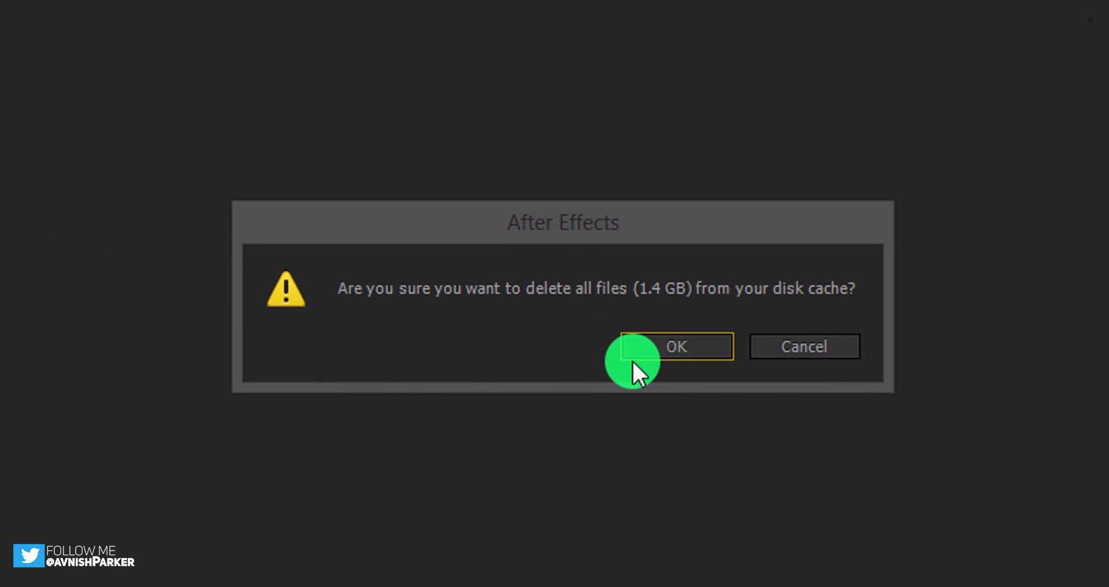
{"action": "left_click", "coordinate": [628, 350]}
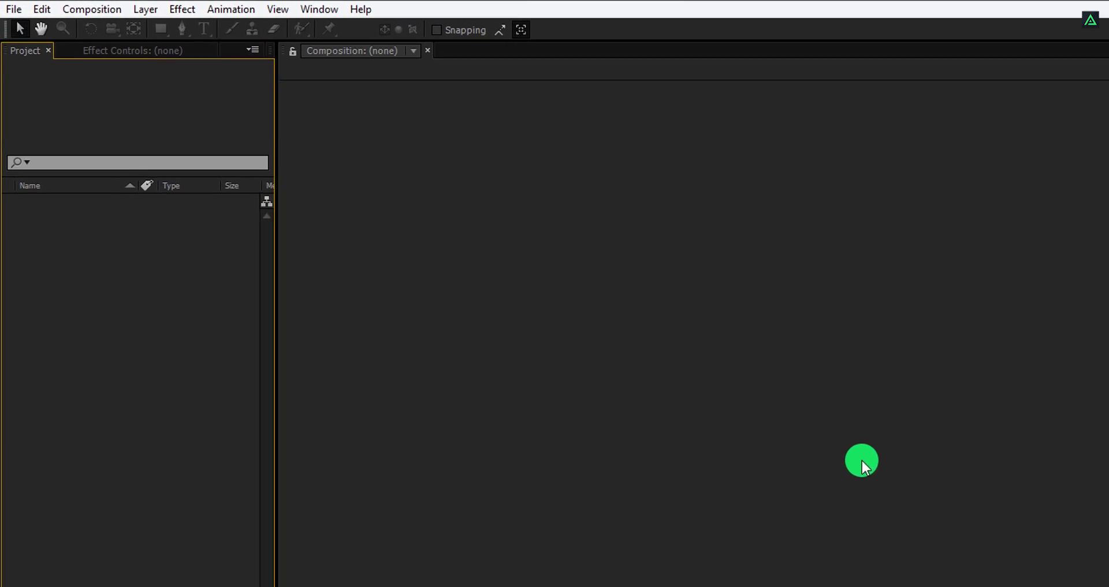
Open the AEJuice Pack Manager 3 panel from the Window menu and enter the Starter Pack
{"action": "left_click", "coordinate": [313, 11]}
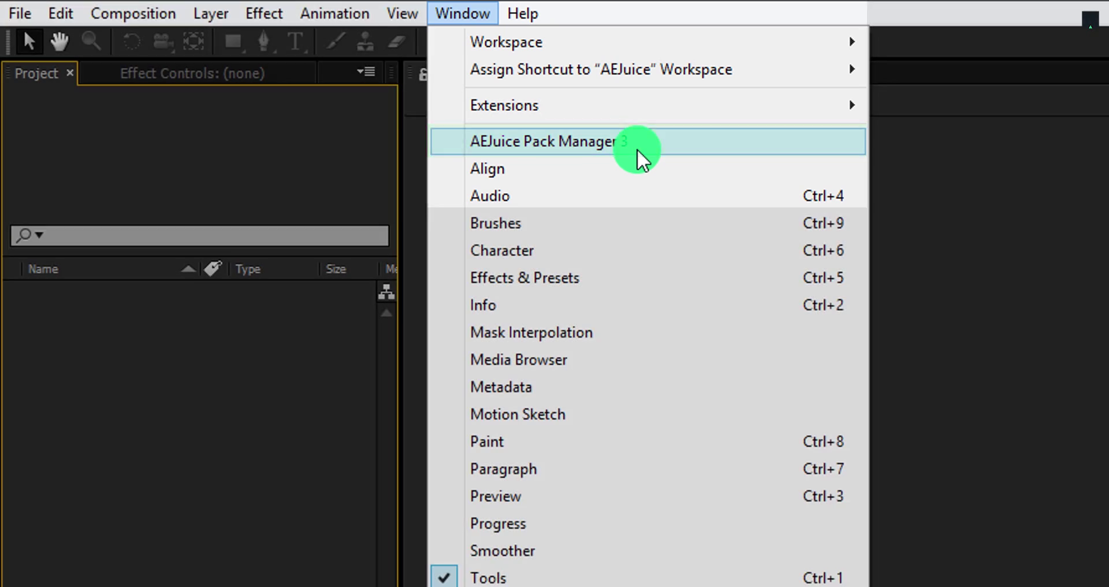
{"action": "left_click", "coordinate": [637, 149]}
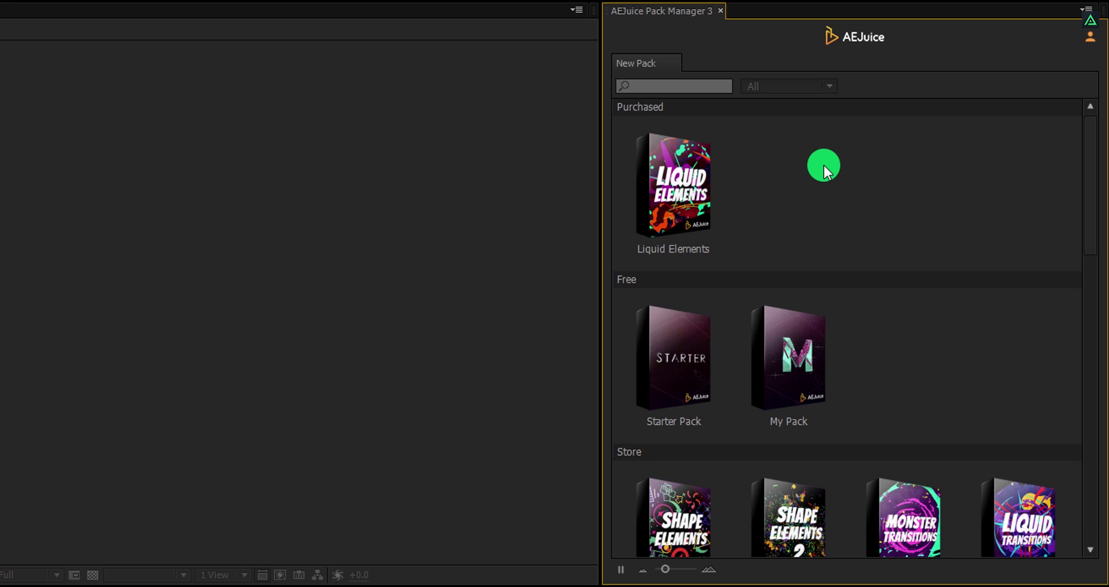
{"action": "left_click", "coordinate": [674, 352]}
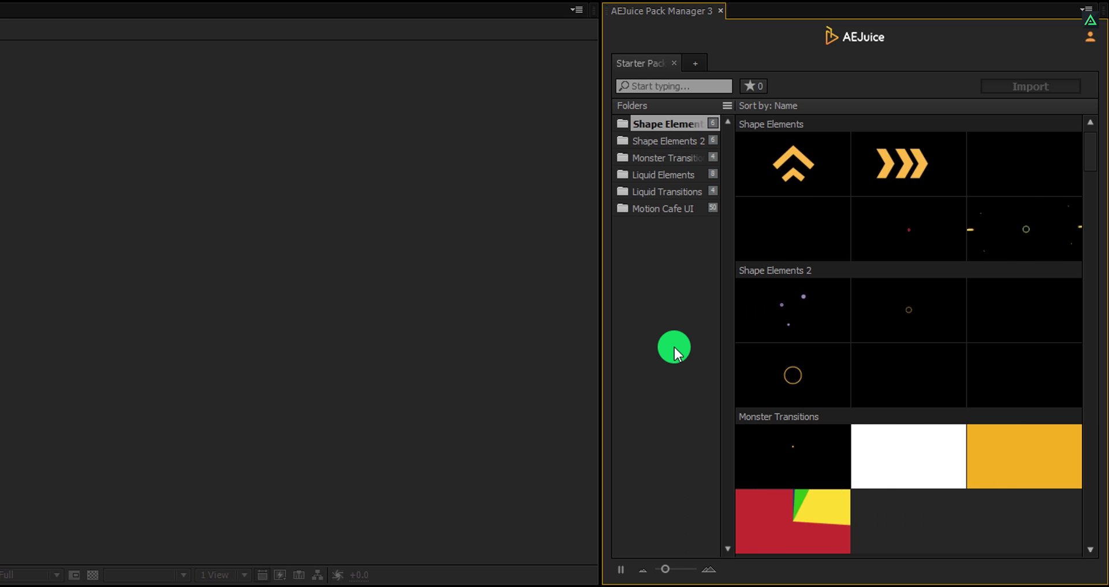
Preview the Shape Elements 2, Monster Transitions, Liquid Elements, Liquid Transitions and Motion Cafe UI folders
{"action": "left_click", "coordinate": [654, 138]}
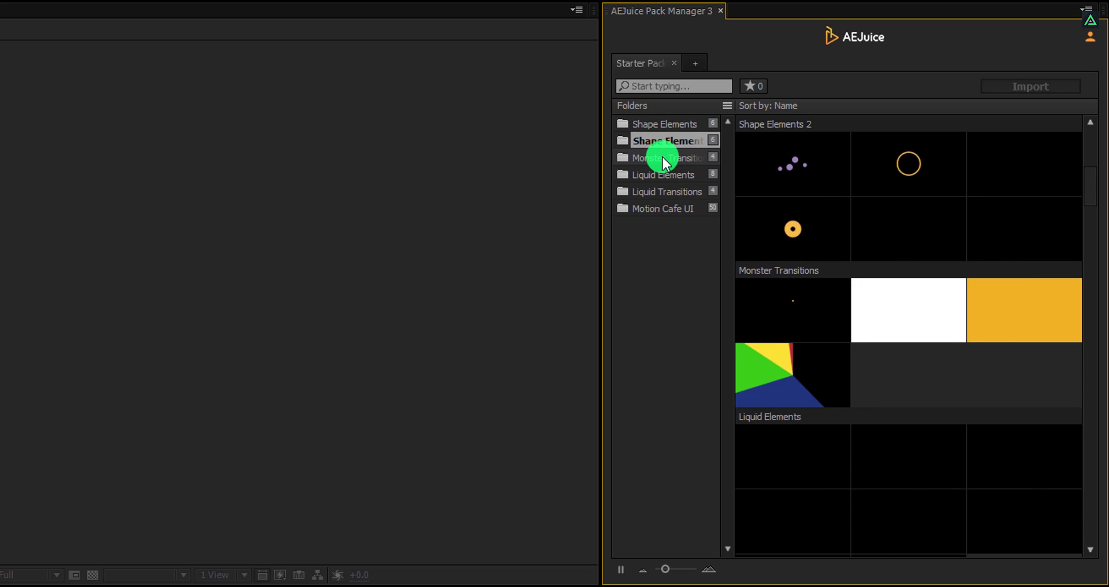
{"action": "left_click", "coordinate": [664, 161]}
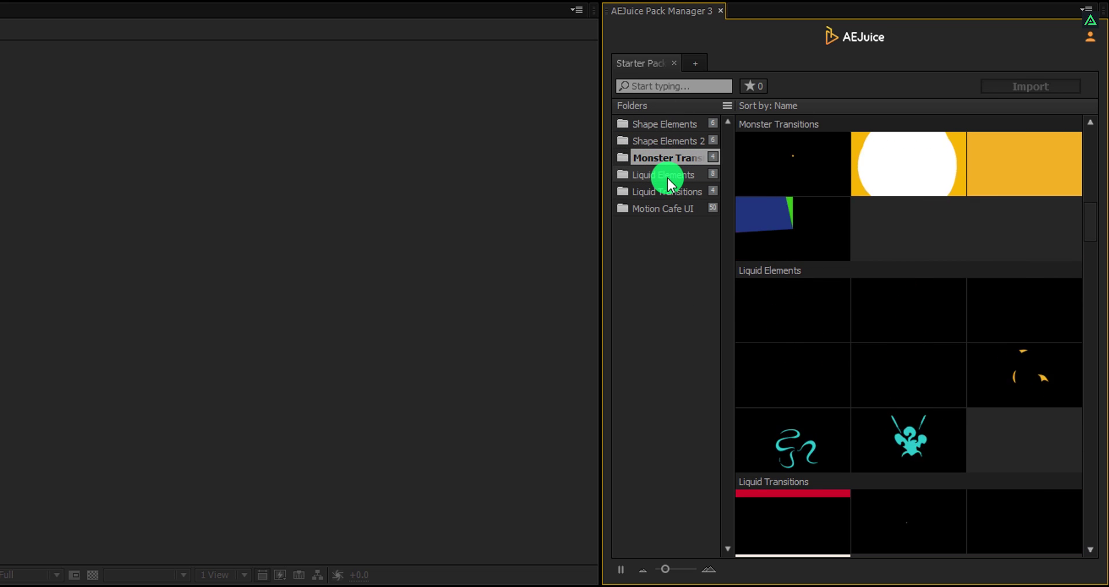
{"action": "left_click", "coordinate": [669, 181]}
{"action": "left_click", "coordinate": [672, 192]}
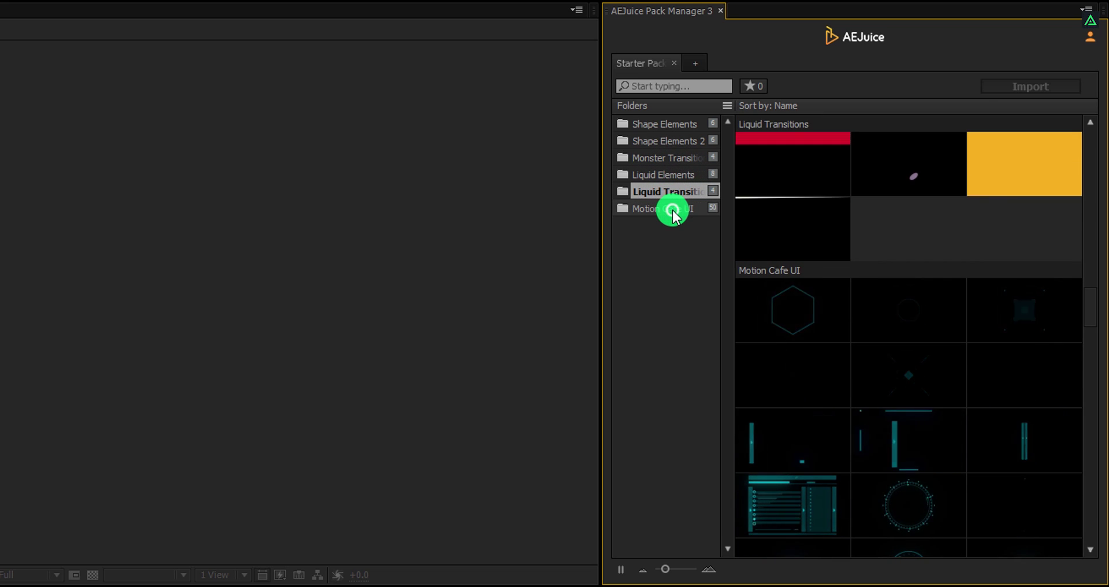
{"action": "left_click", "coordinate": [673, 211]}
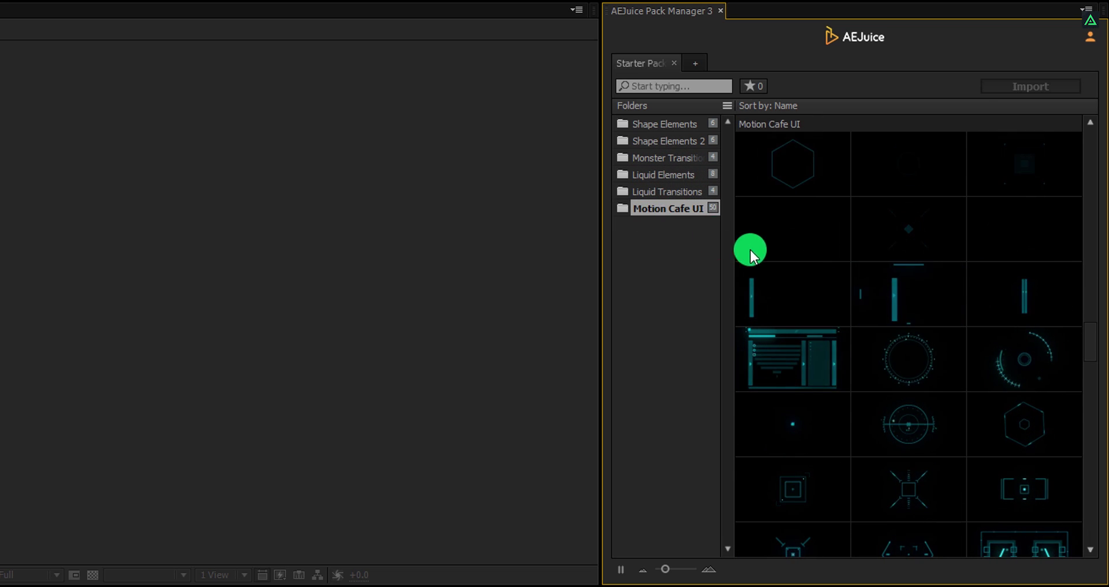
{"action": "scroll", "coordinate": [855, 297], "scroll_direction": "down", "scroll_amount": 2}
{"action": "scroll", "coordinate": [858, 301], "scroll_direction": "down", "scroll_amount": 10}
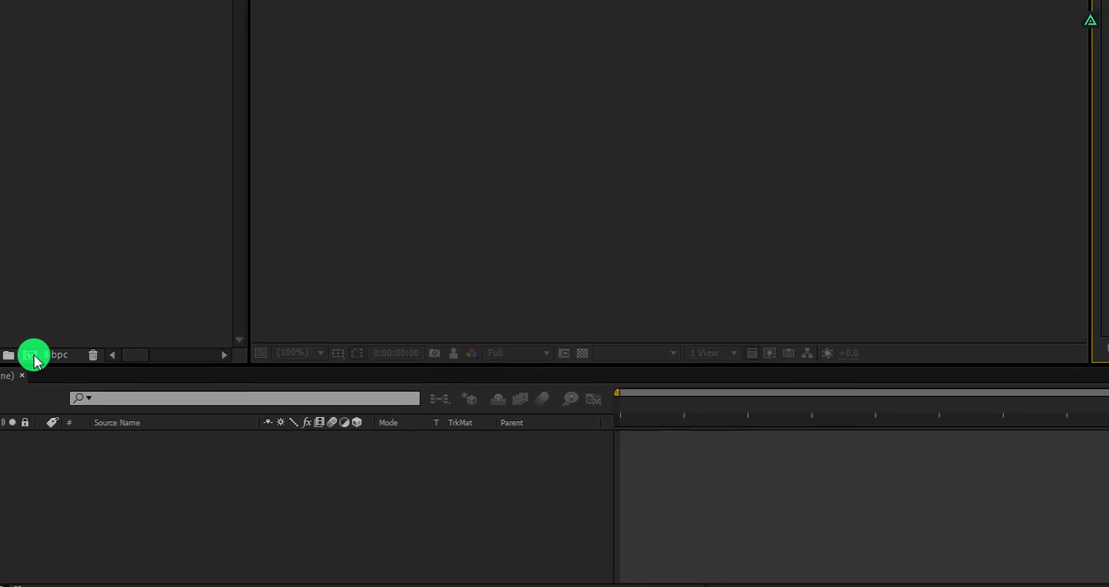
Make a new 1920×1080 composition named AEJuice with its frame rate switched to 30 fps
{"action": "left_click", "coordinate": [33, 356]}
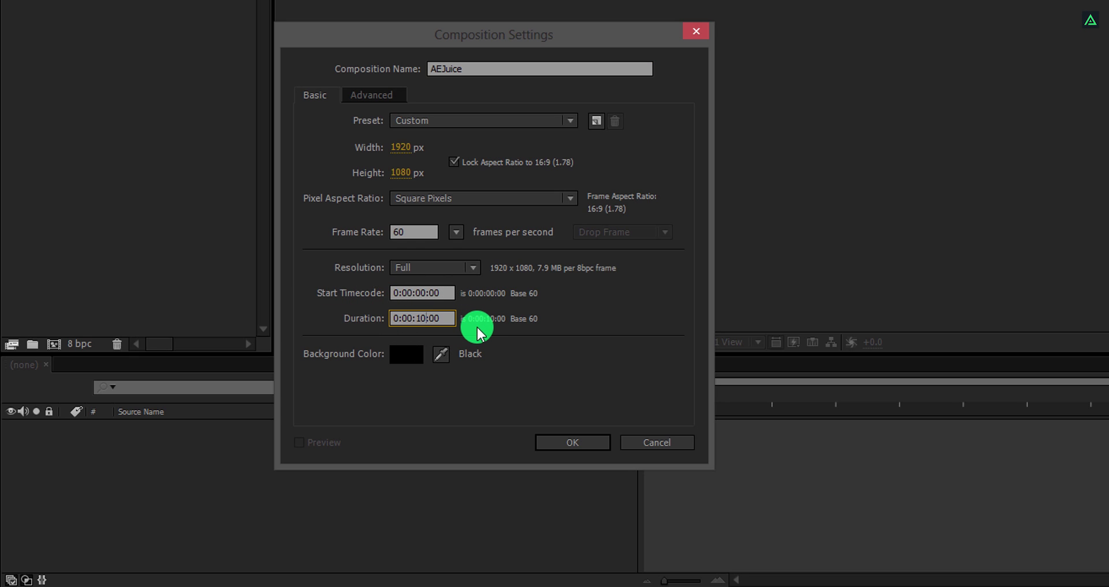
{"action": "left_click", "coordinate": [453, 232]}
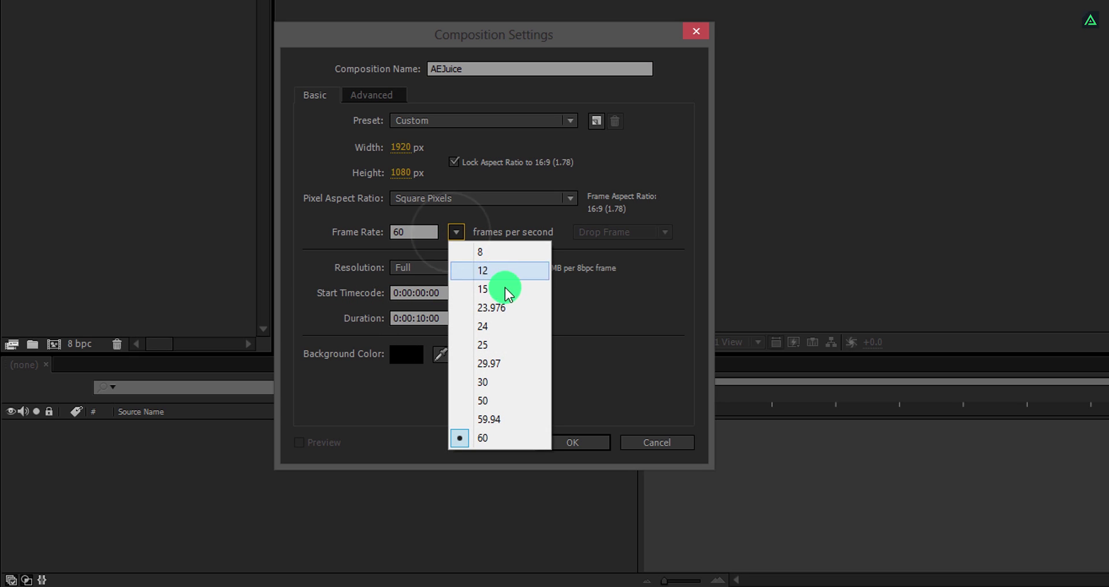
{"action": "left_click", "coordinate": [505, 376]}
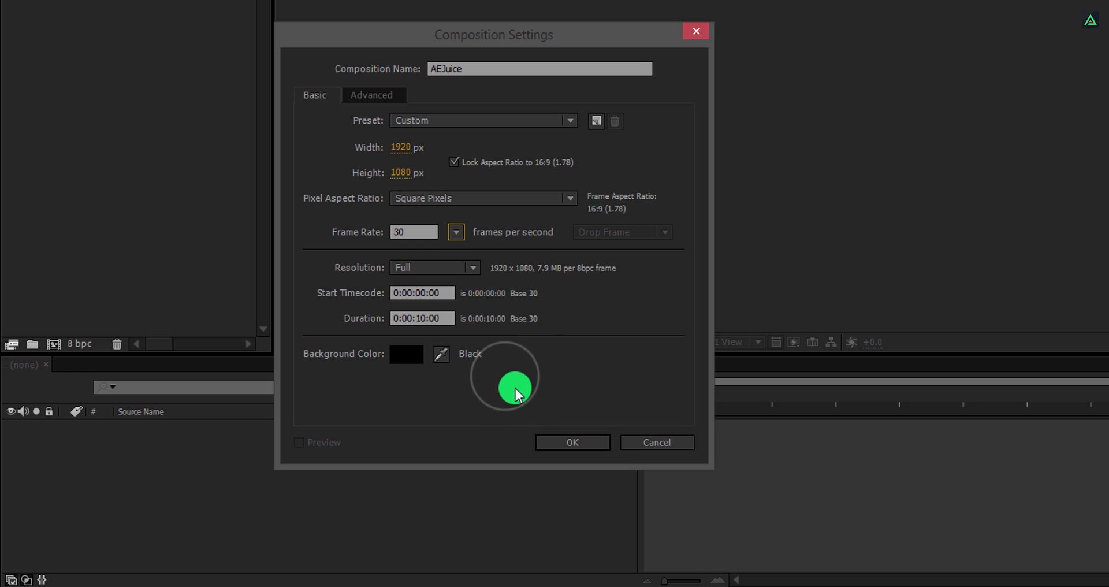
{"action": "left_click", "coordinate": [546, 450]}
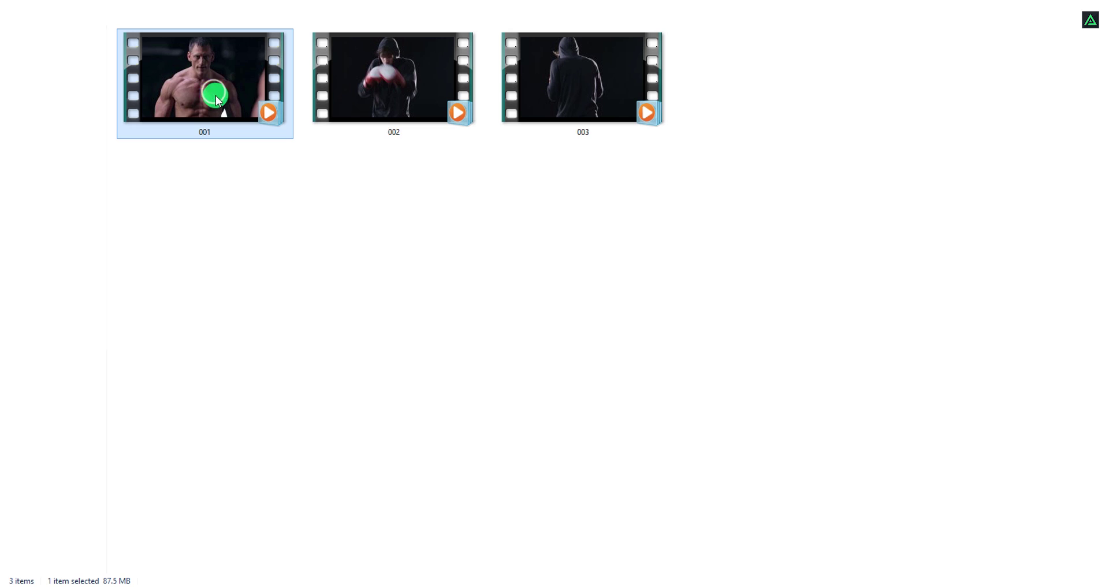
Import 001.mp4, place it in the AEJuice comp, and open the Liquid Elements pack in a new tab
{"action": "left_click_drag", "start_coordinate": [218, 101], "coordinate": [88, 584]}
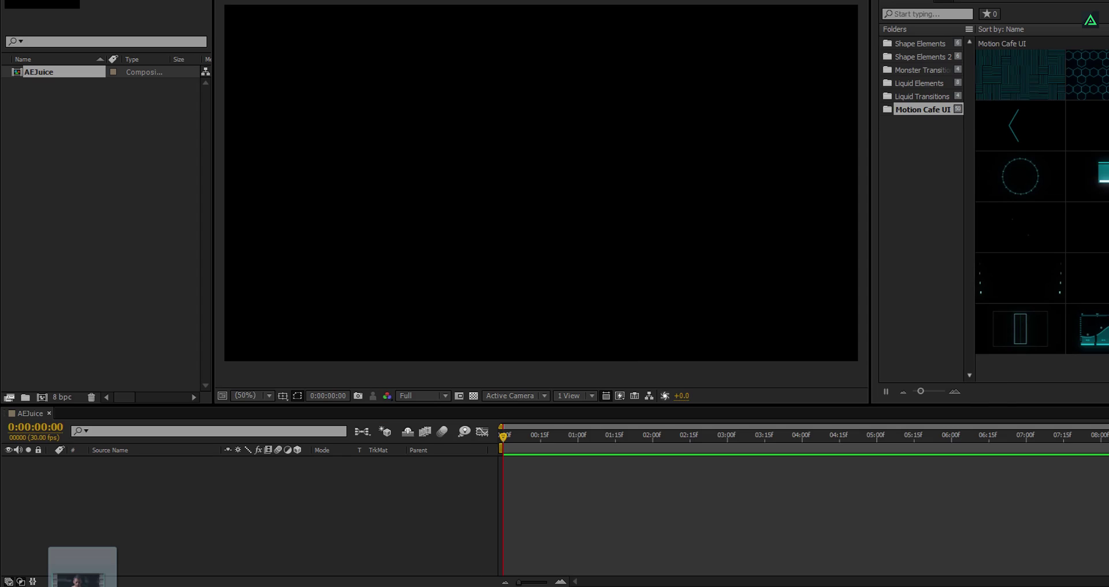
{"action": "left_click_drag", "start_coordinate": [74, 570], "coordinate": [114, 238]}
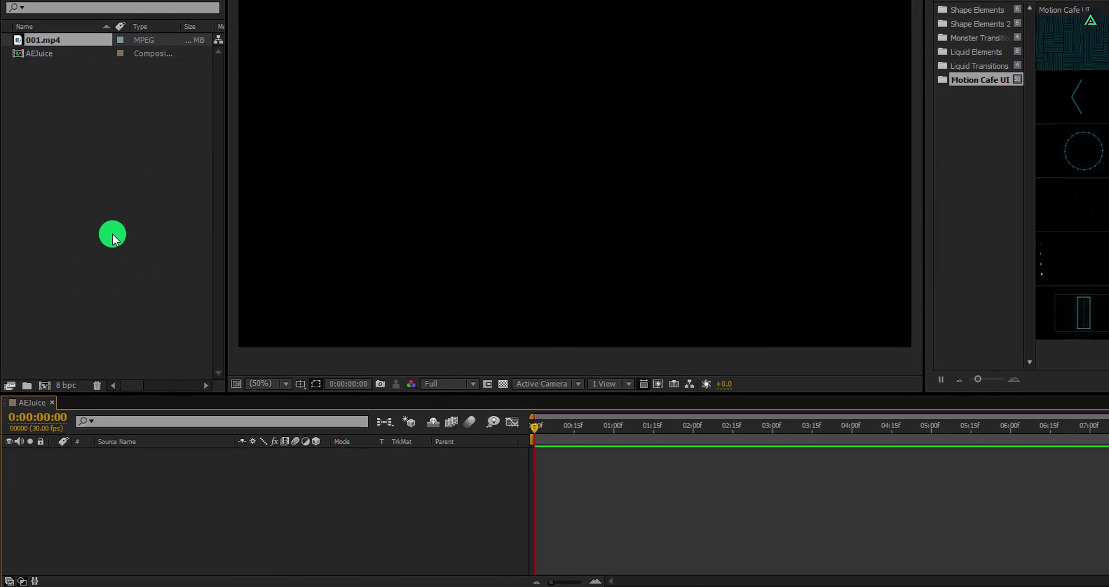
{"action": "left_click", "coordinate": [85, 42]}
{"action": "left_click_drag", "start_coordinate": [83, 40], "coordinate": [126, 330]}
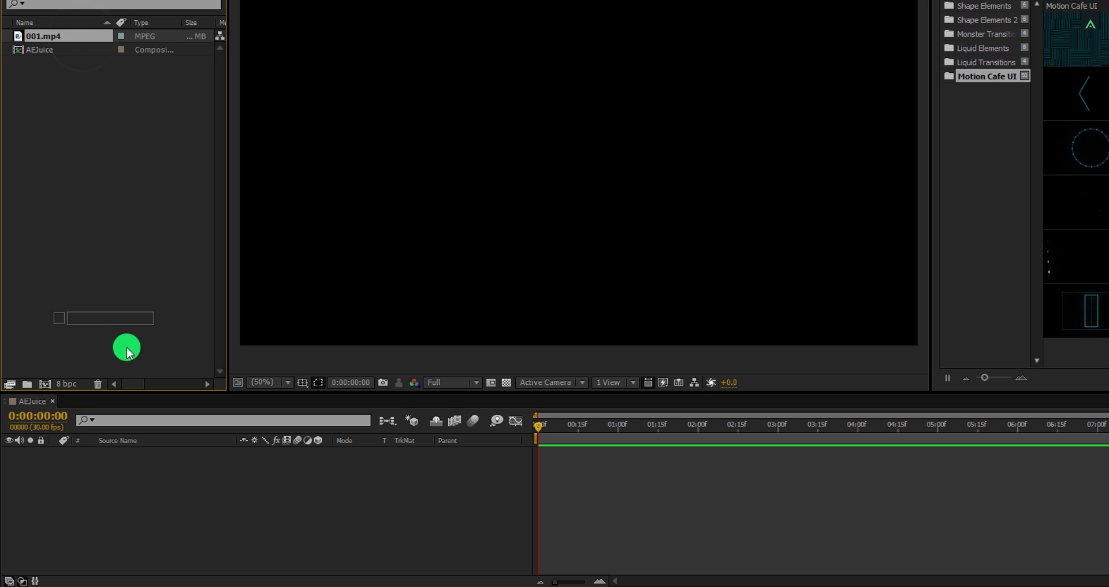
{"action": "left_click_drag", "start_coordinate": [132, 472], "coordinate": [135, 467]}
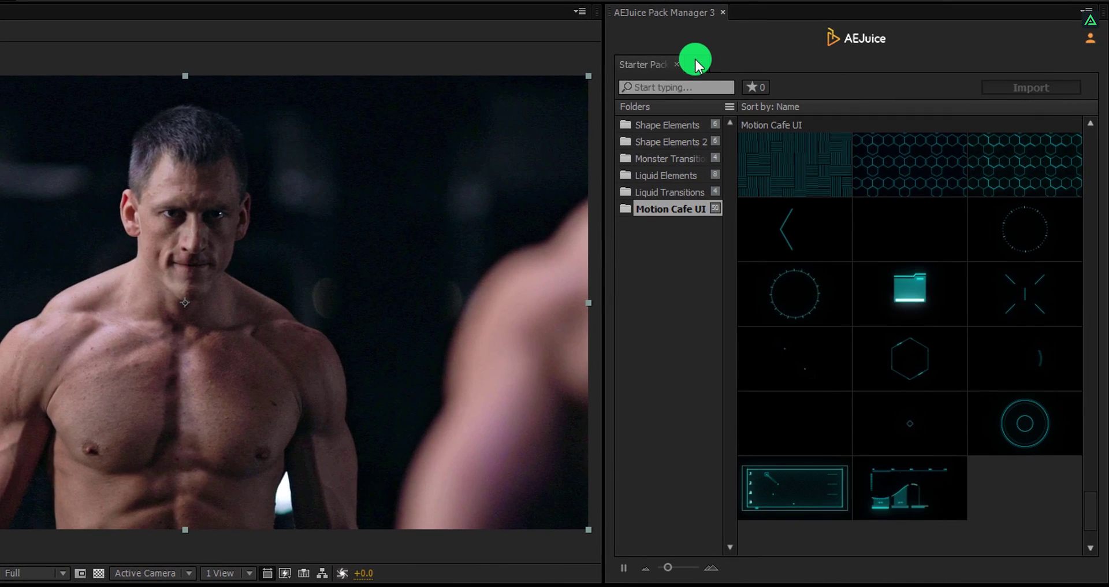
{"action": "left_click", "coordinate": [695, 64]}
{"action": "left_click", "coordinate": [697, 166]}
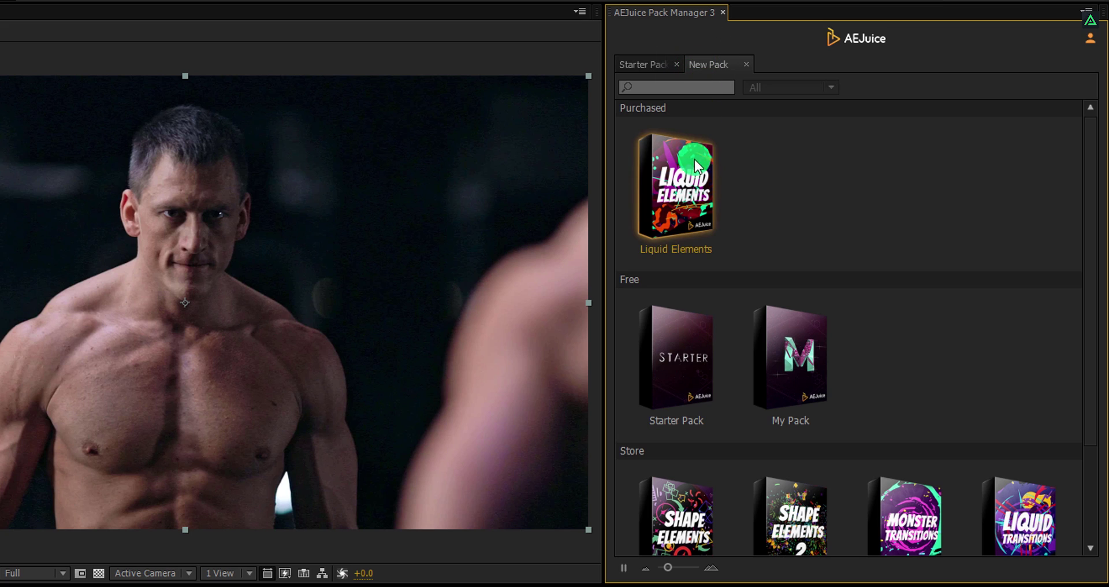
Open the Liquid Elements pack and preview its folders from Bubbles through Symbols, ending on Swishes
{"action": "double_click", "coordinate": [684, 198]}
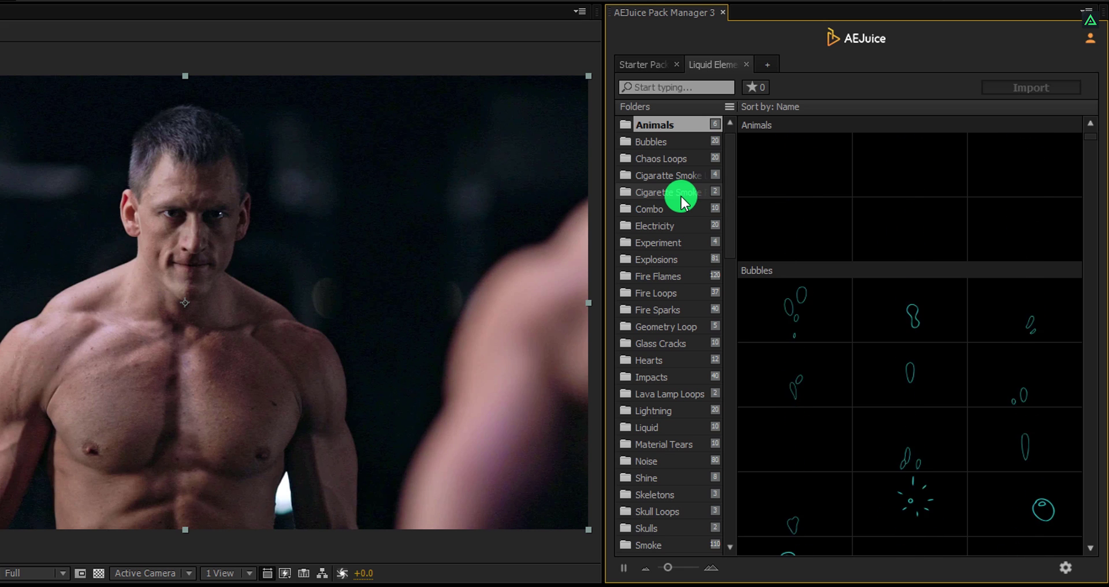
{"action": "left_click", "coordinate": [684, 143]}
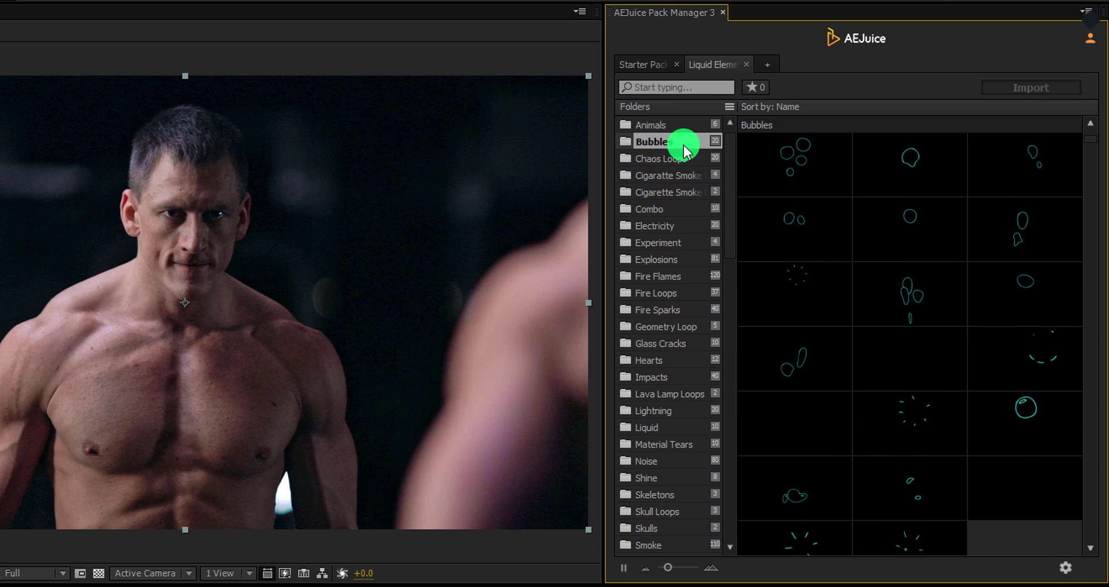
{"action": "left_click", "coordinate": [685, 159]}
{"action": "left_click", "coordinate": [688, 175]}
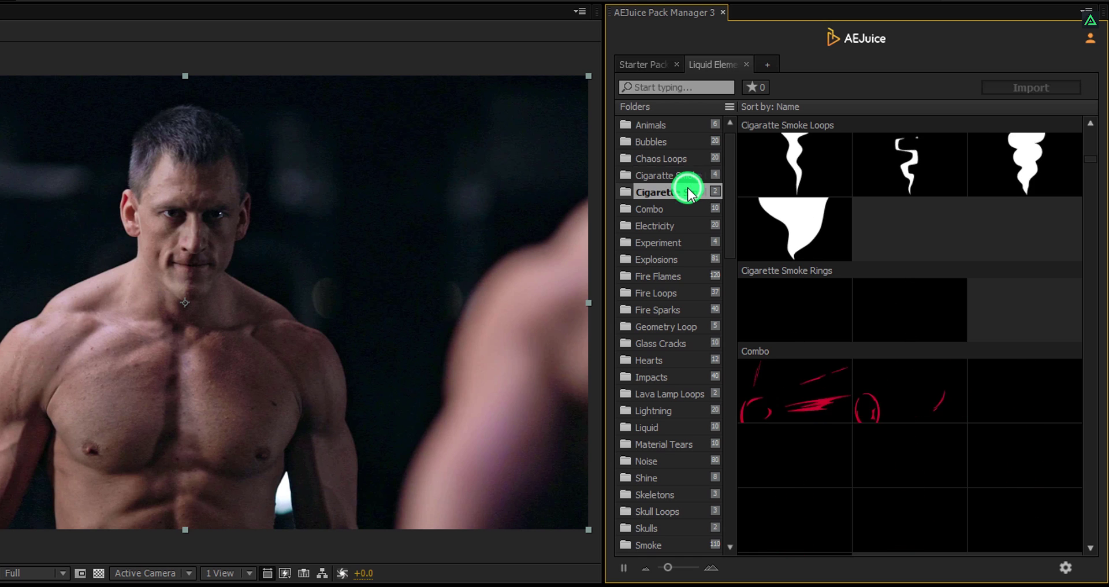
{"action": "left_click", "coordinate": [688, 192]}
{"action": "left_click", "coordinate": [689, 209]}
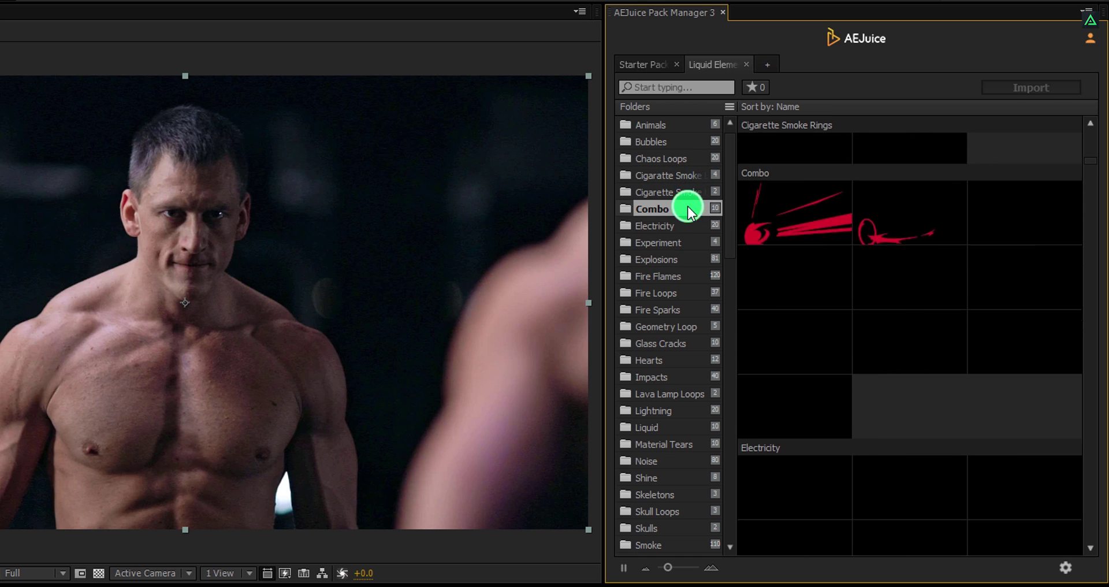
{"action": "left_click", "coordinate": [688, 225]}
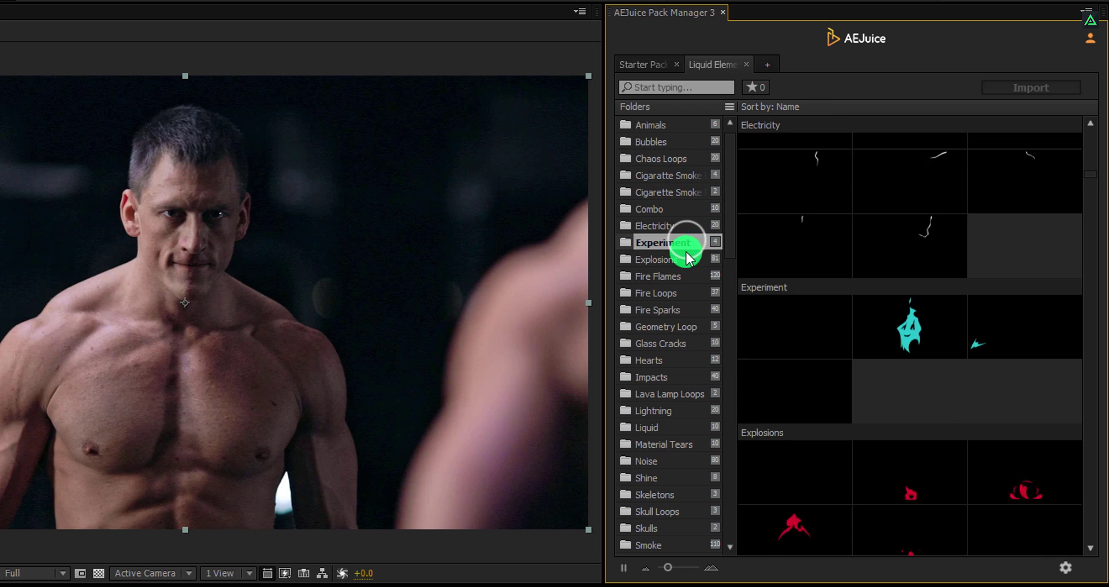
{"action": "left_click", "coordinate": [685, 259]}
{"action": "left_click", "coordinate": [684, 276]}
{"action": "left_click", "coordinate": [684, 292]}
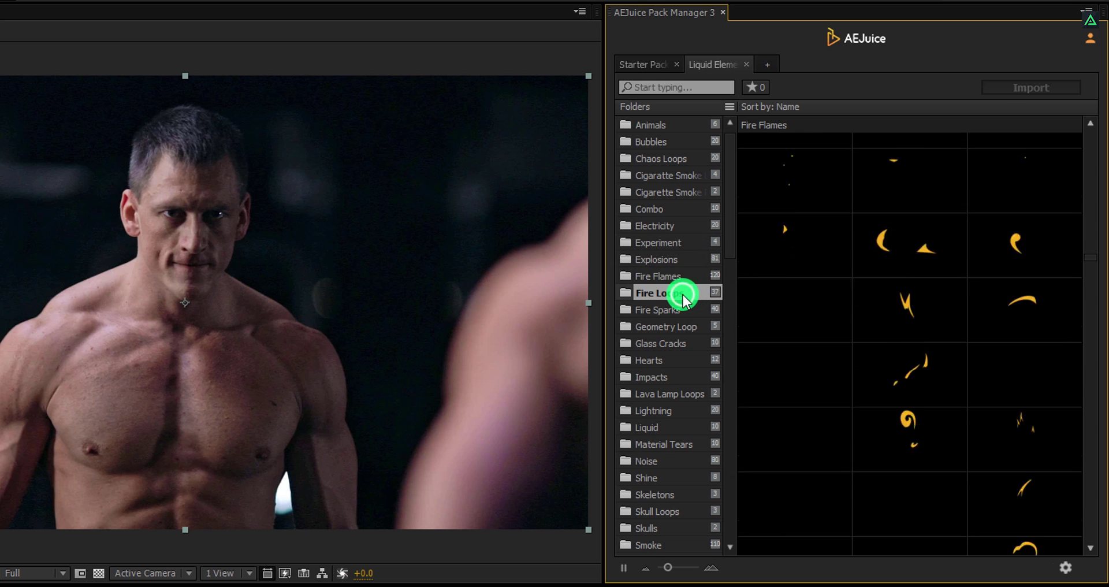
{"action": "left_click", "coordinate": [684, 310]}
{"action": "left_click", "coordinate": [683, 326]}
{"action": "left_click", "coordinate": [684, 343]}
{"action": "left_click", "coordinate": [684, 360]}
{"action": "left_click", "coordinate": [683, 377]}
{"action": "left_click", "coordinate": [680, 411]}
{"action": "left_click", "coordinate": [677, 428]}
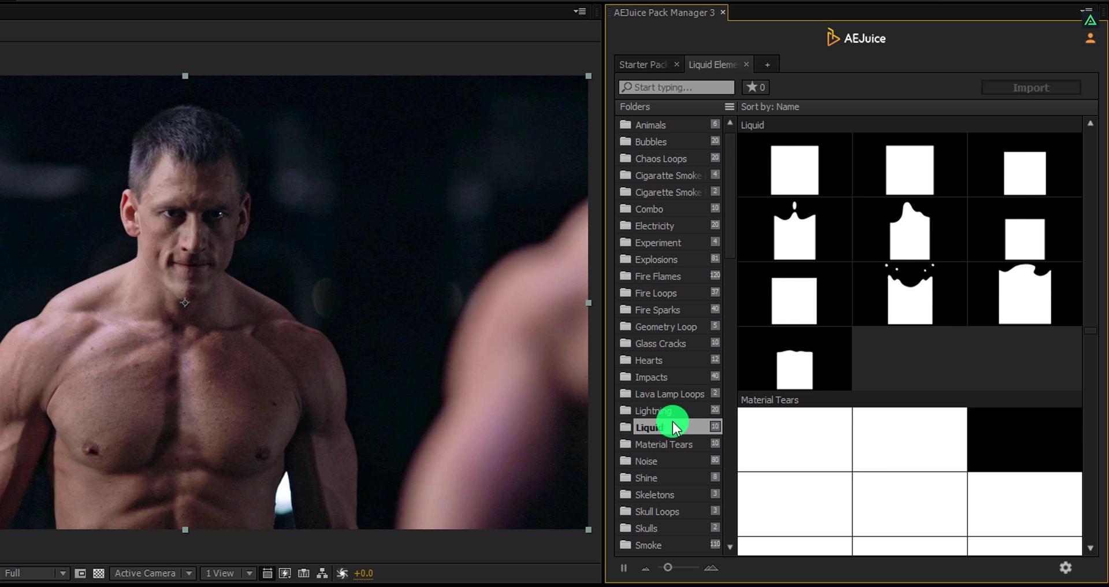
{"action": "left_click", "coordinate": [673, 461]}
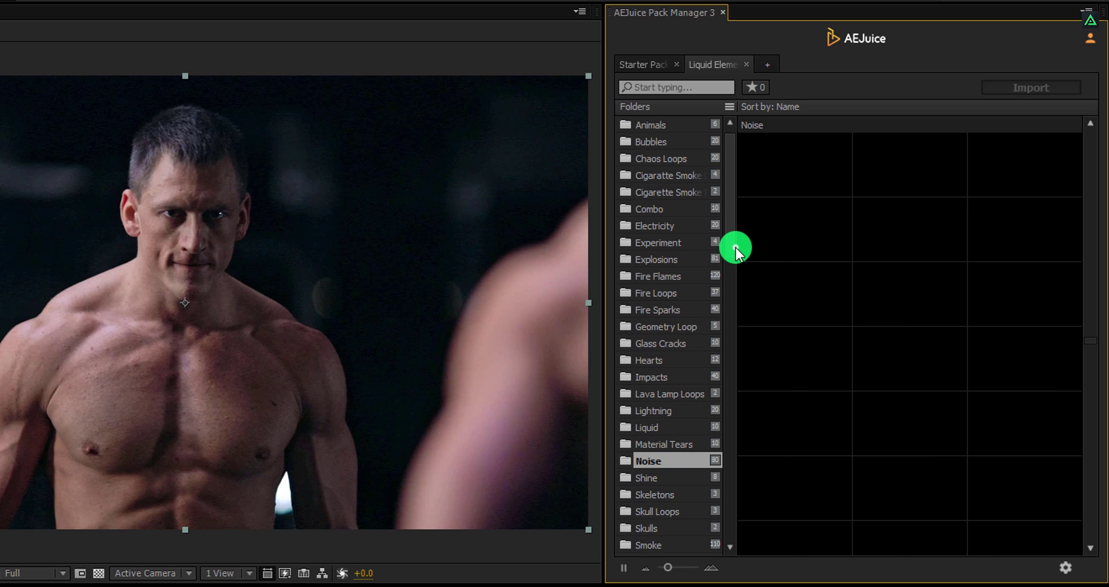
{"action": "scroll", "coordinate": [729, 289], "scroll_direction": "down", "scroll_amount": 4}
{"action": "scroll", "coordinate": [720, 488], "scroll_direction": "down", "scroll_amount": 1}
{"action": "left_click", "coordinate": [659, 485]}
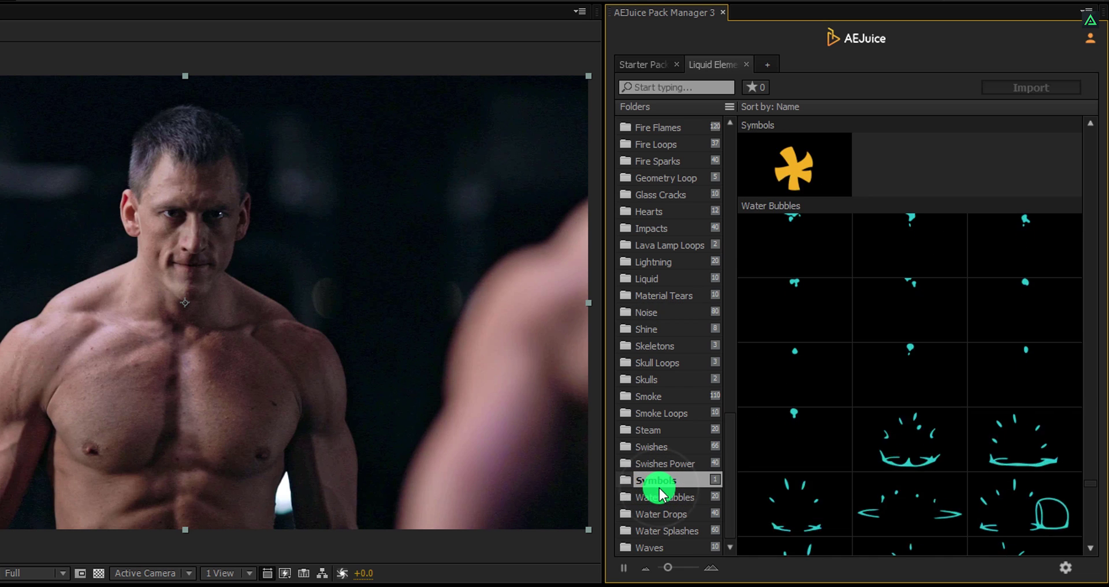
{"action": "left_click", "coordinate": [655, 449]}
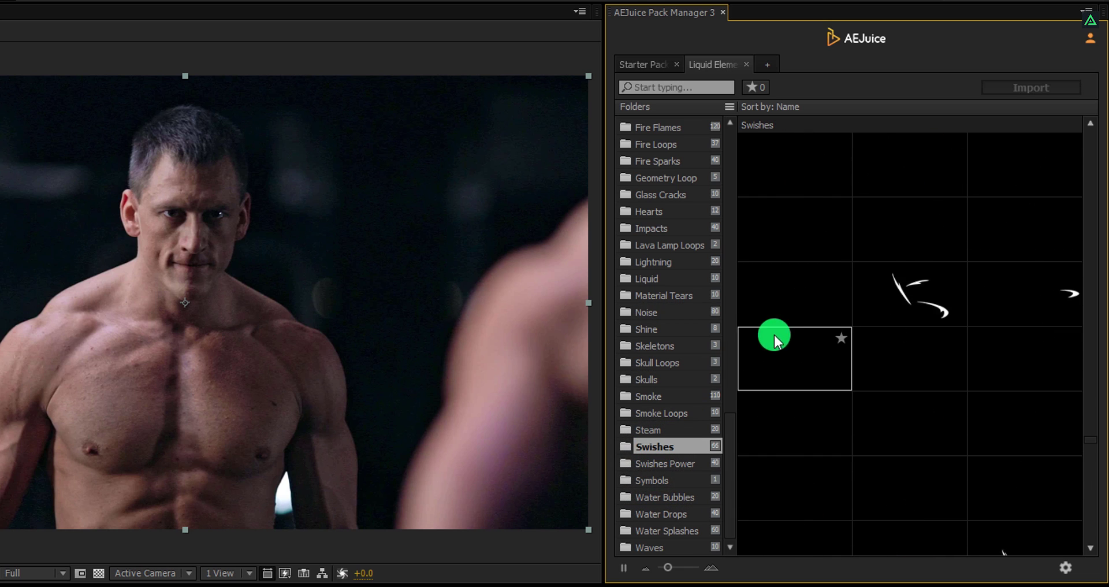
Switch the Liquid Elements style to the blue glowing look
{"action": "left_click_drag", "start_coordinate": [1005, 277], "coordinate": [99, 332]}
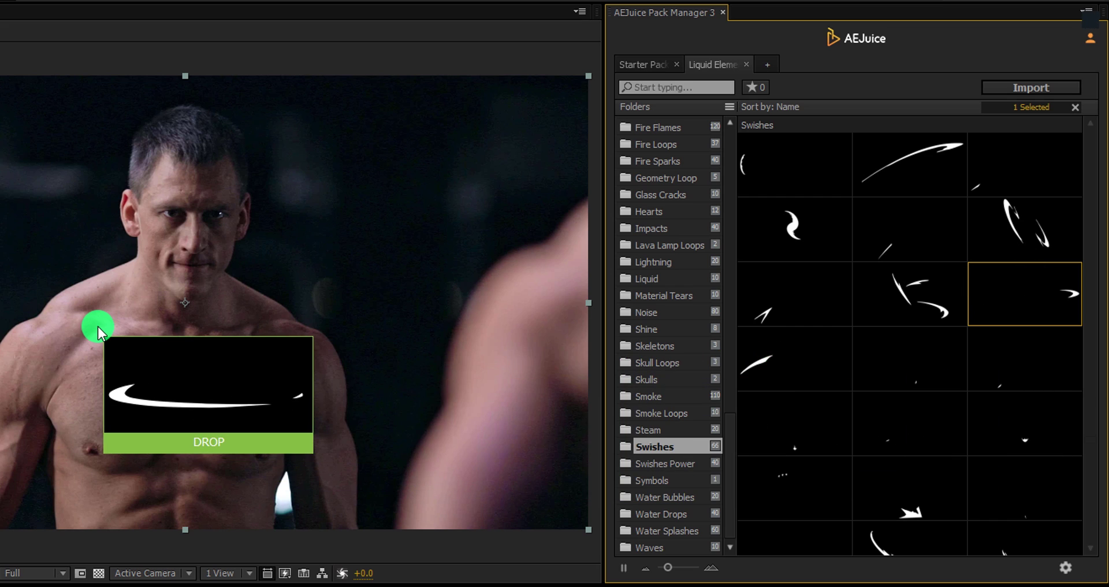
{"action": "left_click_drag", "start_coordinate": [100, 332], "coordinate": [895, 269]}
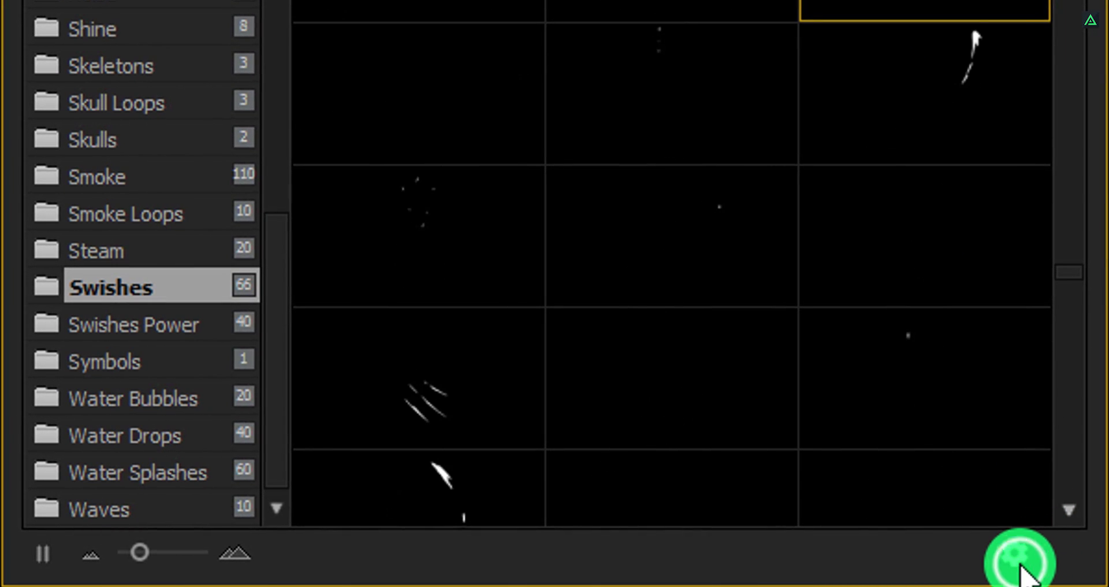
{"action": "left_click", "coordinate": [1020, 564]}
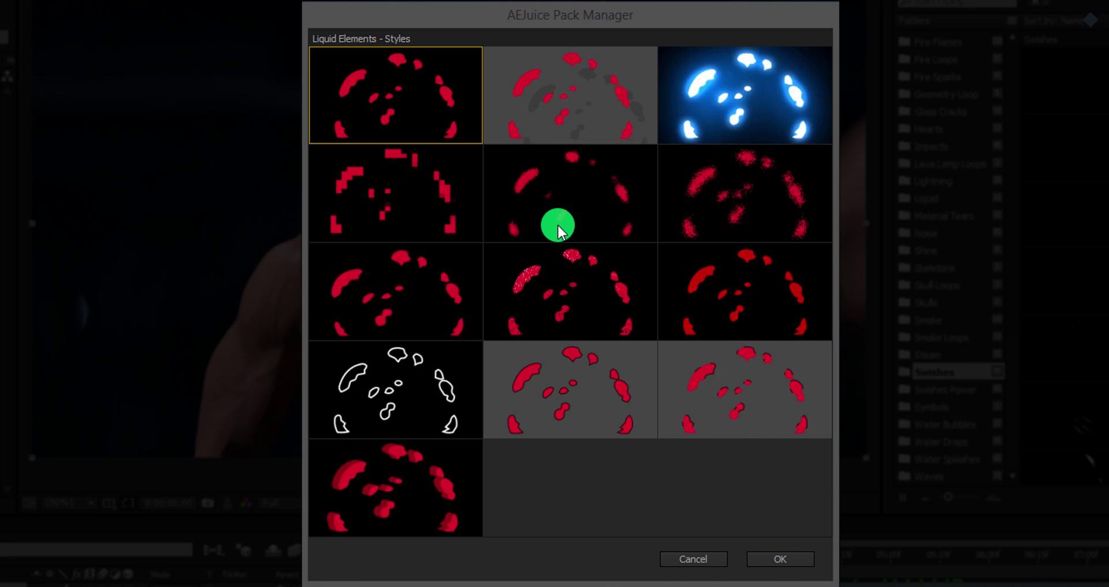
{"action": "left_click", "coordinate": [693, 118]}
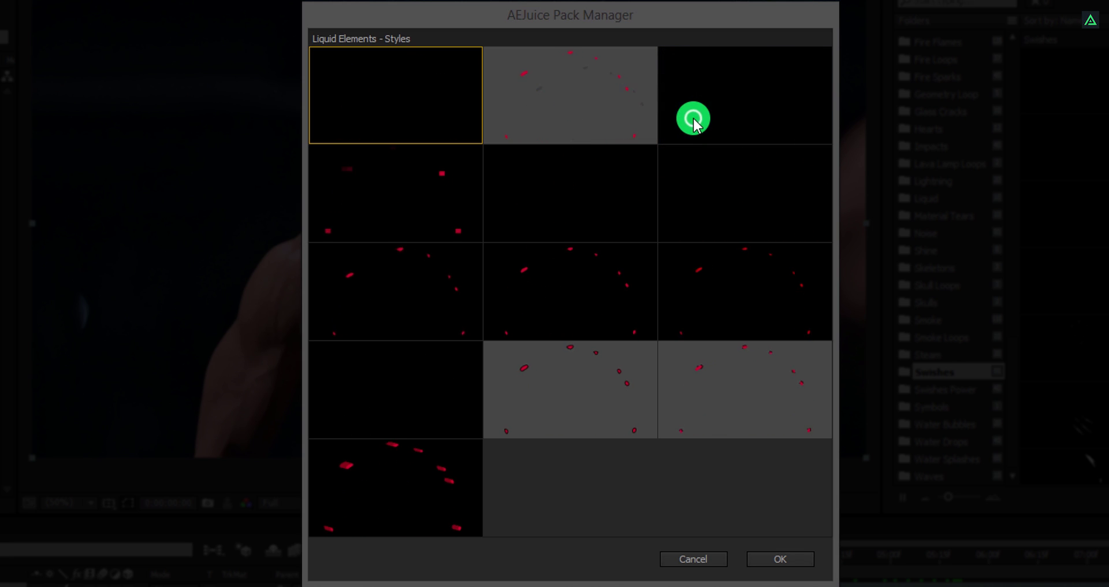
{"action": "left_click", "coordinate": [796, 556]}
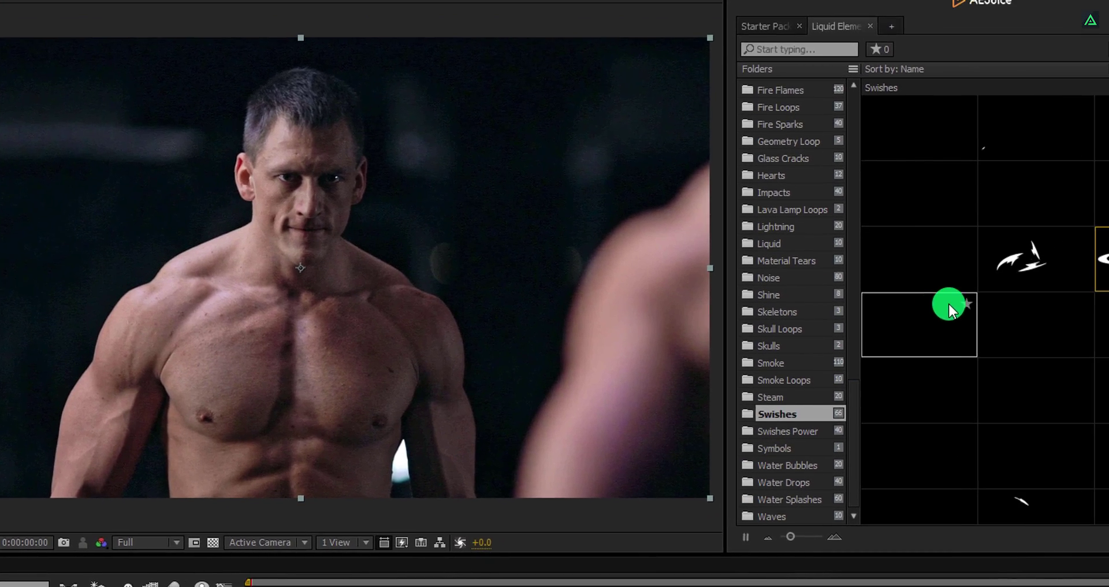
Drag a swish into the comp viewer and select the new Swish 09 layer
{"action": "left_click_drag", "start_coordinate": [1106, 259], "coordinate": [490, 303]}
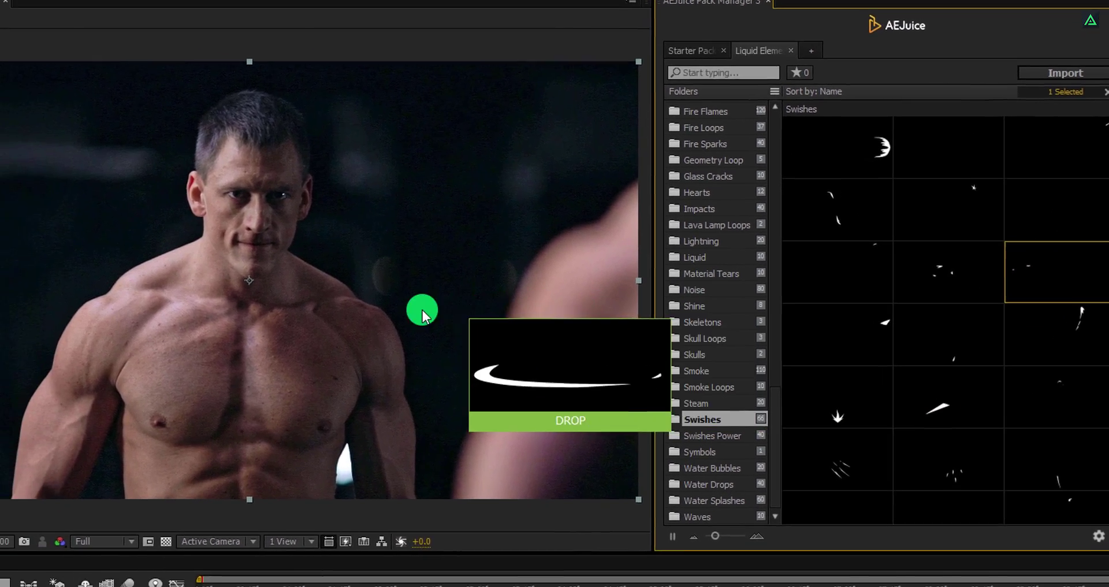
{"action": "left_click_drag", "start_coordinate": [422, 312], "coordinate": [168, 300]}
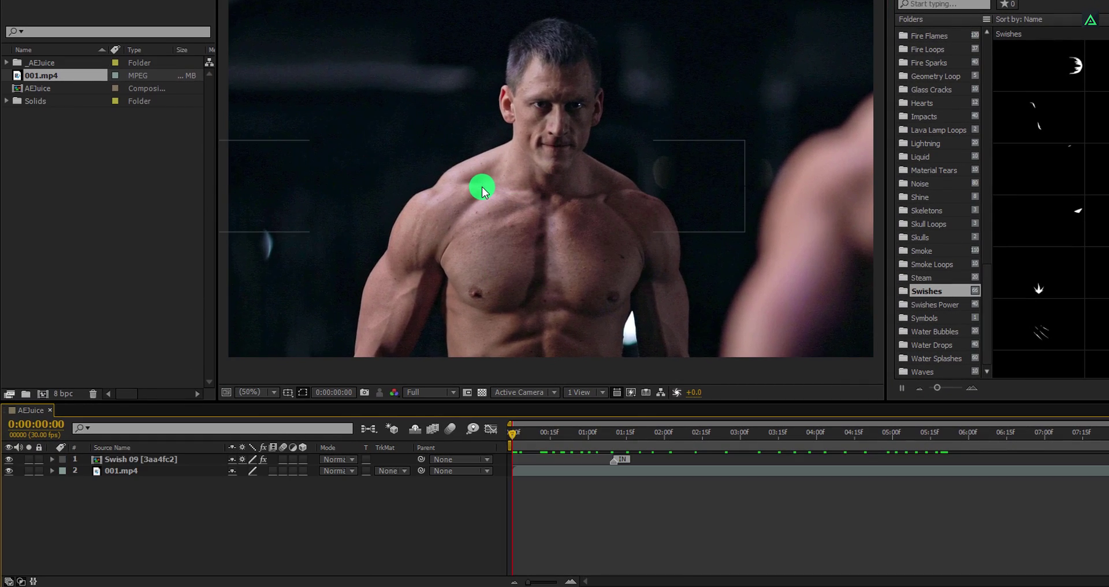
{"action": "left_click", "coordinate": [482, 191]}
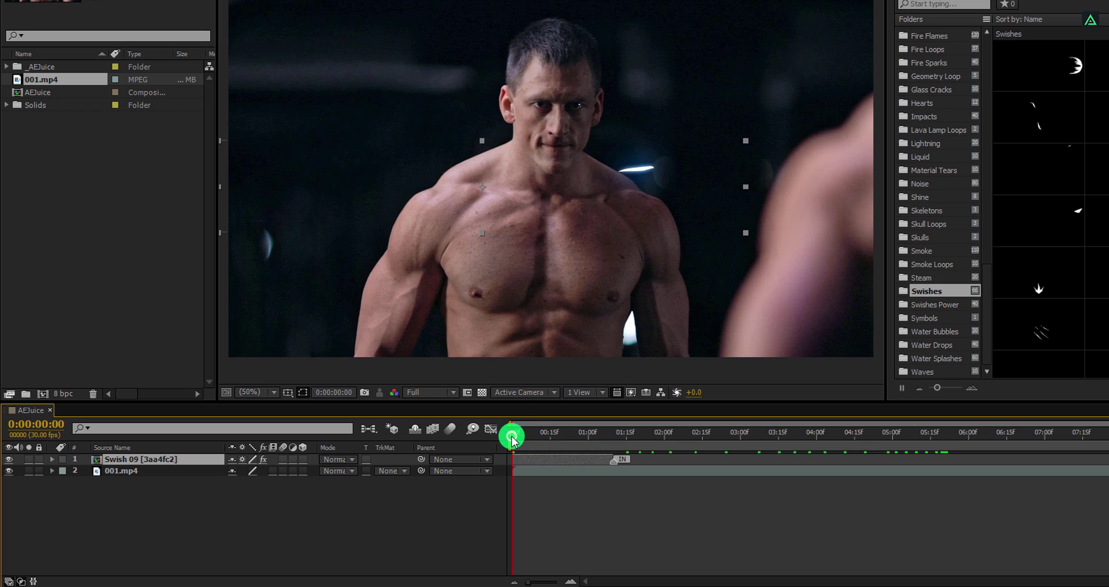
Scale the Swish 09 ring to 43% and position it around the boxer's neck
{"action": "mouse_move", "coordinate": [517, 440]}
{"action": "left_mouse_down"}
{"action": "mouse_move", "coordinate": [552, 436]}
{"action": "mouse_move", "coordinate": [543, 430]}
{"action": "left_mouse_up"}
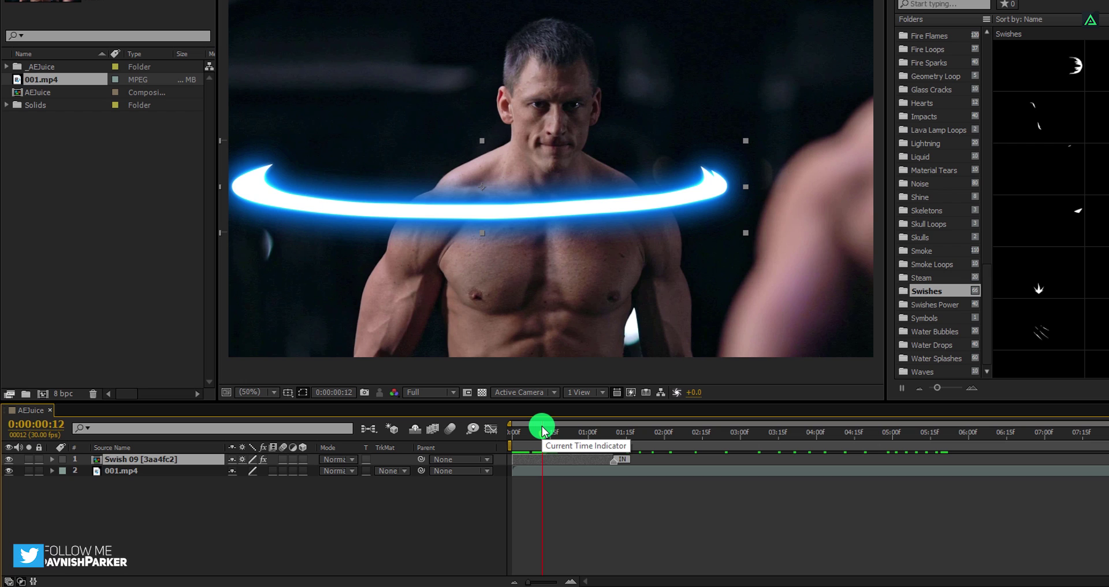
{"action": "key", "text": "s"}
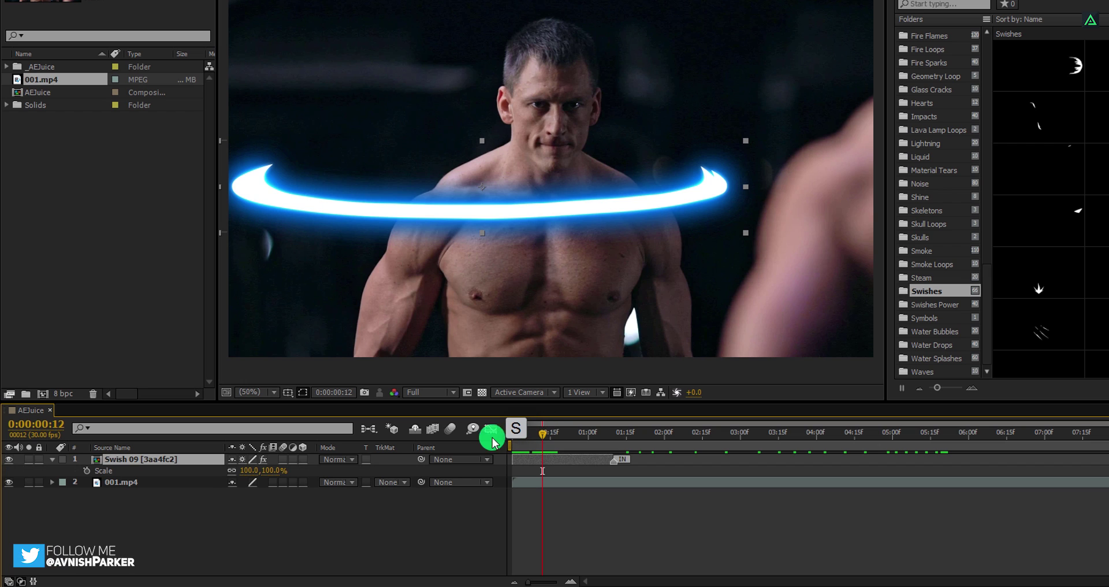
{"action": "left_click_drag", "start_coordinate": [272, 470], "coordinate": [240, 473]}
{"action": "left_click_drag", "start_coordinate": [526, 188], "coordinate": [579, 186]}
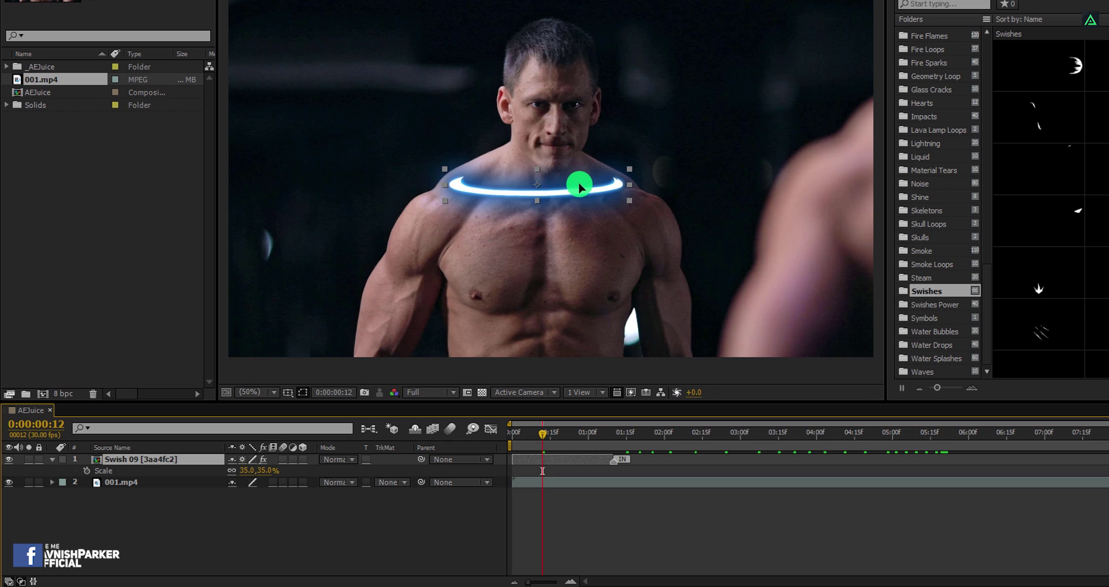
{"action": "left_click", "coordinate": [579, 186]}
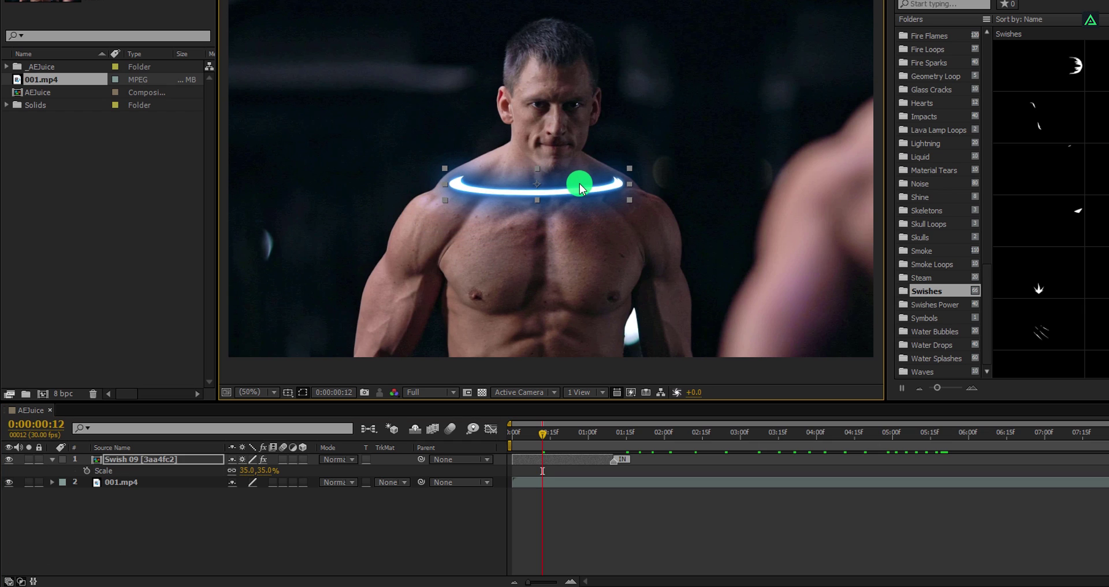
{"action": "left_click", "coordinate": [270, 471]}
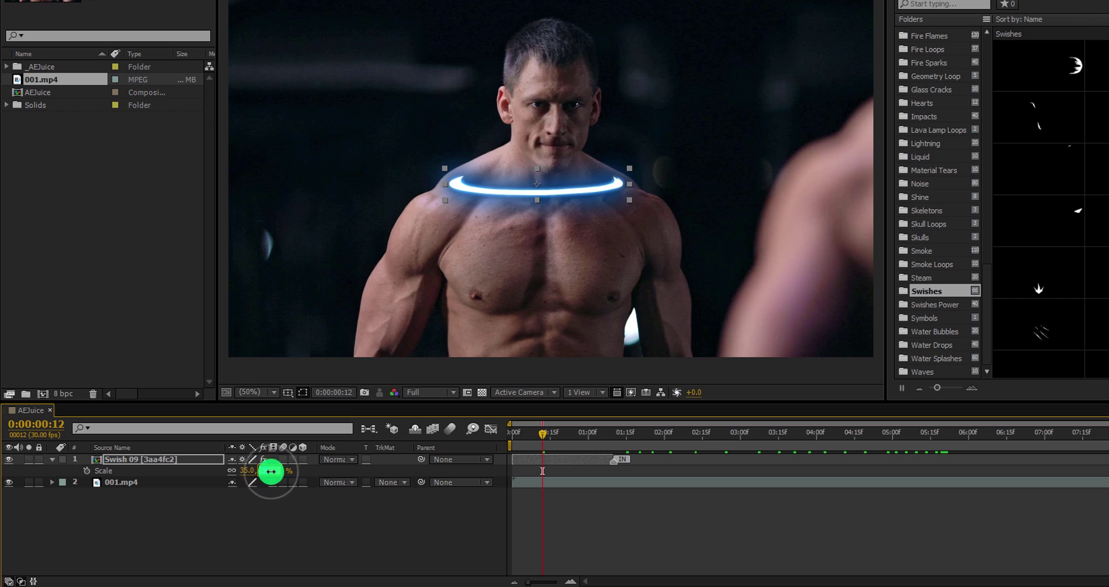
{"action": "left_click_drag", "start_coordinate": [271, 472], "coordinate": [271, 471]}
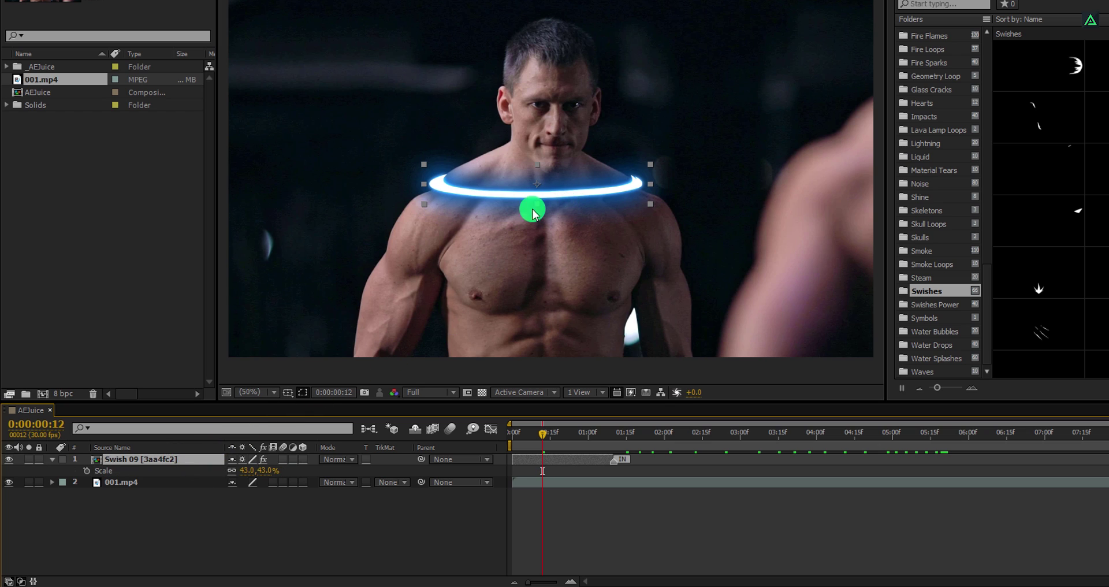
Set Swish 09's blending mode to Screen and scrub nearby frames to check the glow
{"action": "left_click", "coordinate": [338, 460]}
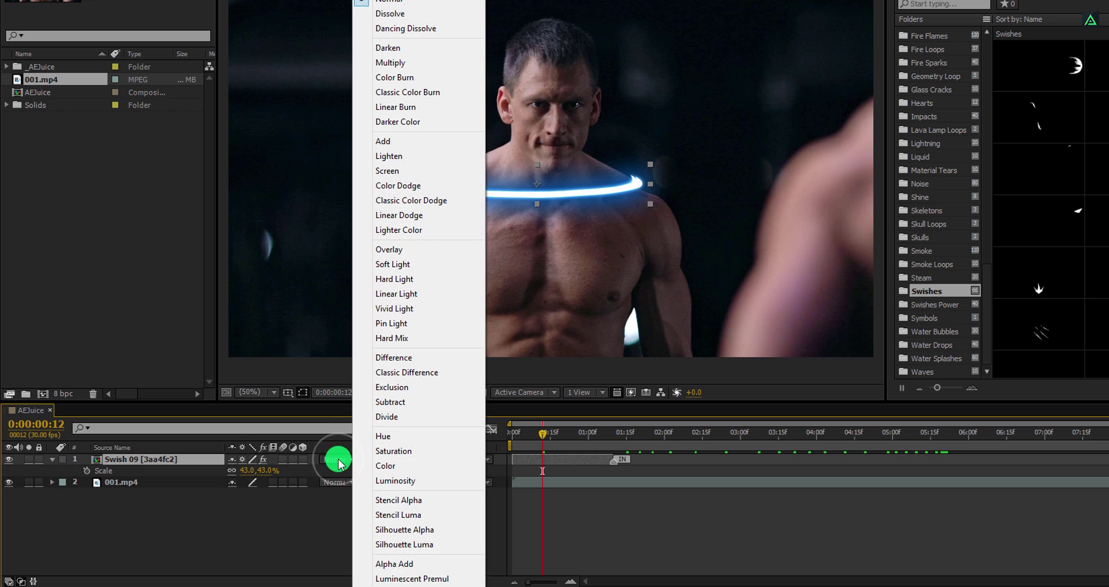
{"action": "left_click", "coordinate": [404, 171]}
{"action": "mouse_move", "coordinate": [545, 438]}
{"action": "left_mouse_down"}
{"action": "mouse_move", "coordinate": [513, 436]}
{"action": "mouse_move", "coordinate": [569, 417]}
{"action": "mouse_move", "coordinate": [540, 423]}
{"action": "left_mouse_up"}
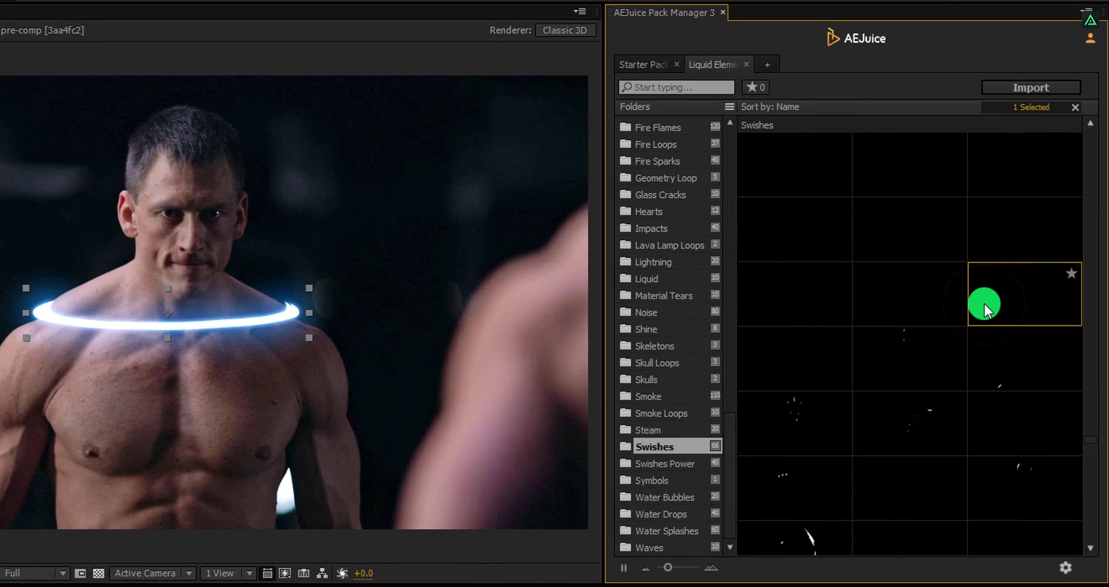
Change the Liquid Elements style to a solid-fill look
{"action": "left_click", "coordinate": [1065, 567]}
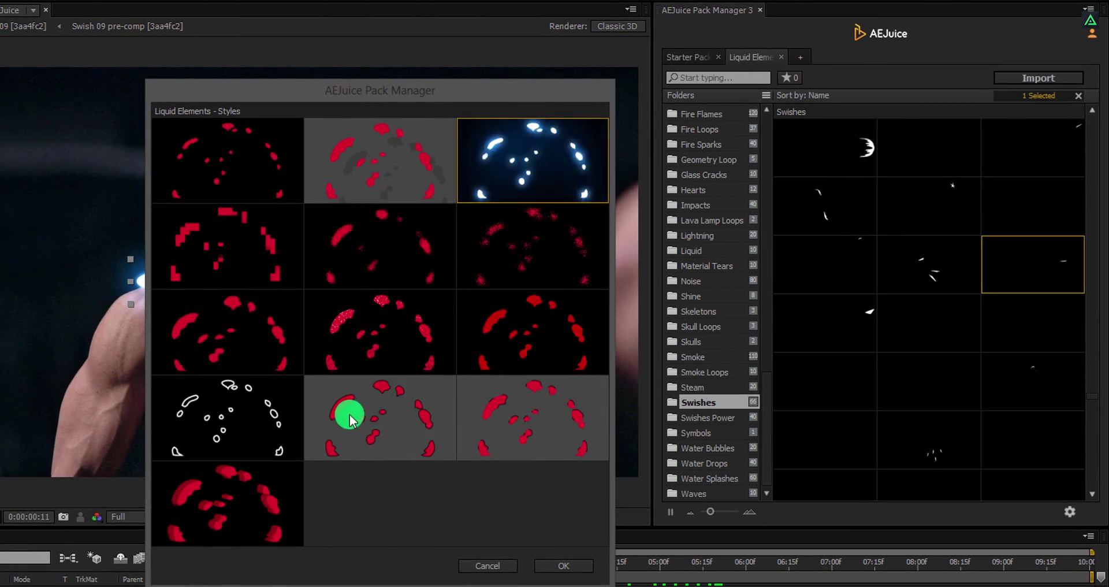
{"action": "left_click", "coordinate": [254, 445]}
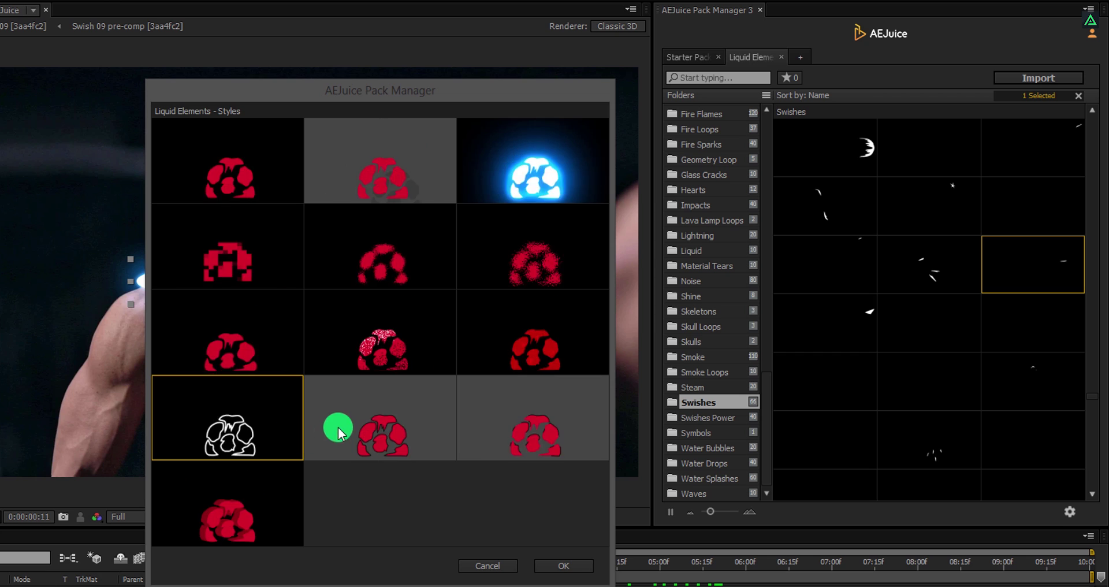
{"action": "left_click", "coordinate": [364, 430]}
{"action": "left_click", "coordinate": [563, 565]}
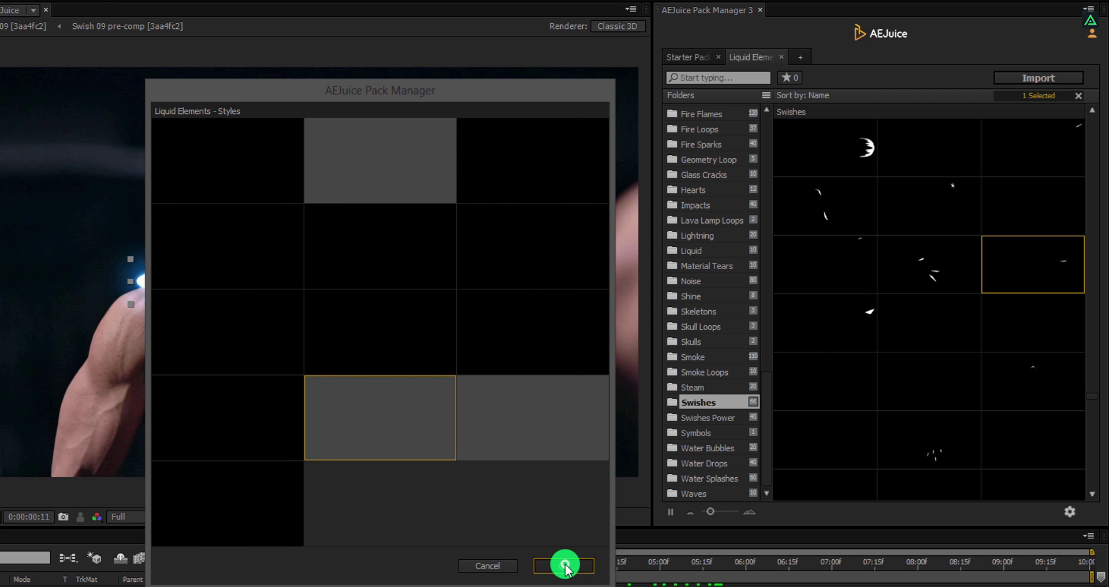
Add another swish, Swish 09_1, on the boxer's chest and scale it to 44%
{"action": "left_click_drag", "start_coordinate": [1058, 281], "coordinate": [231, 335]}
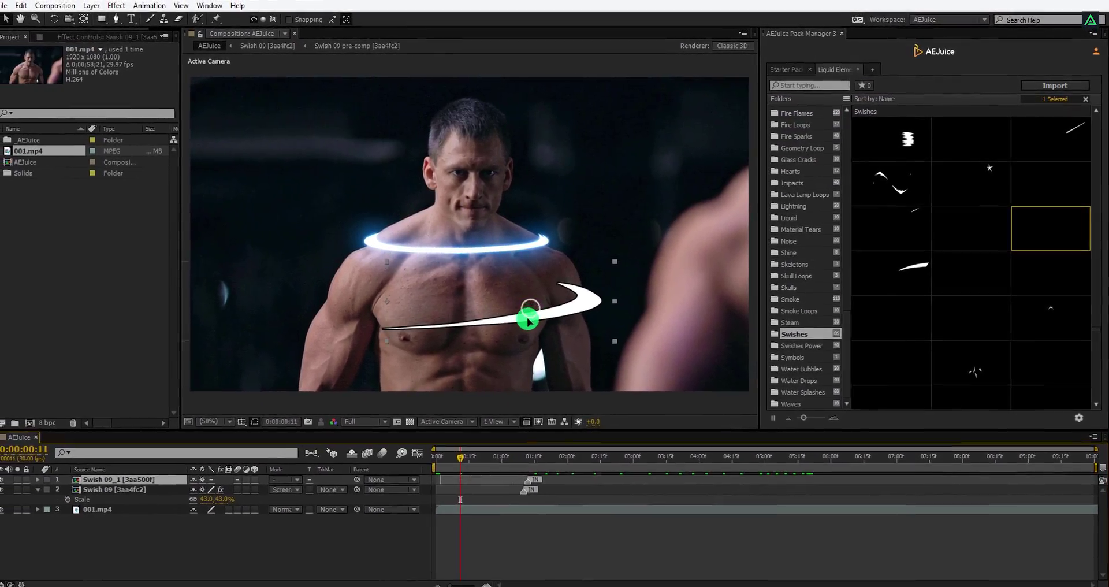
{"action": "left_click_drag", "start_coordinate": [529, 319], "coordinate": [519, 343]}
{"action": "left_click_drag", "start_coordinate": [466, 454], "coordinate": [470, 455]}
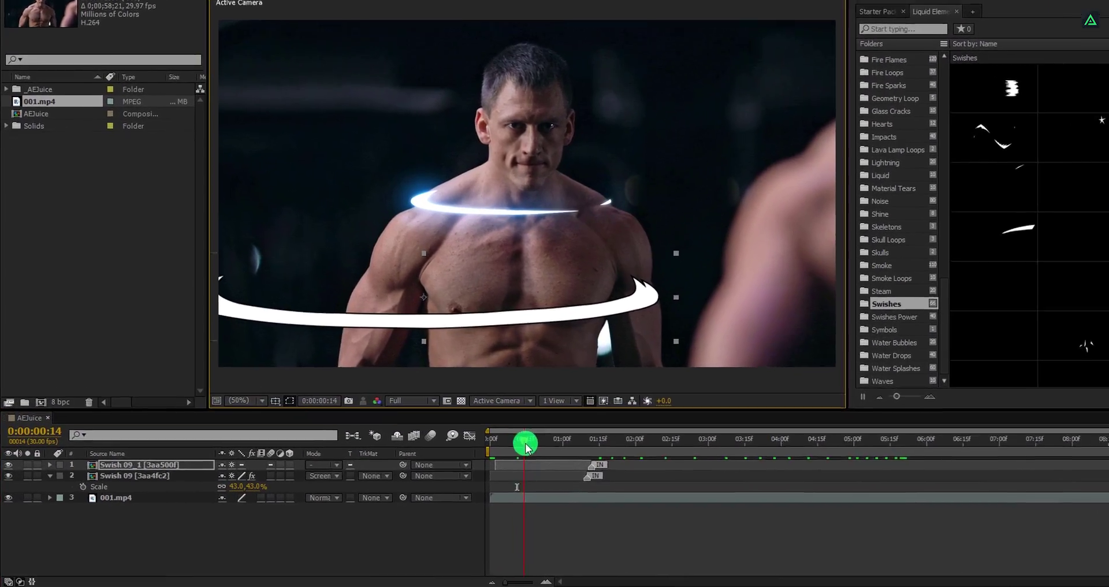
{"action": "left_click_drag", "start_coordinate": [455, 348], "coordinate": [520, 351]}
{"action": "key", "text": "s"}
{"action": "left_click_drag", "start_coordinate": [276, 472], "coordinate": [268, 471]}
{"action": "left_click_drag", "start_coordinate": [567, 299], "coordinate": [581, 322]}
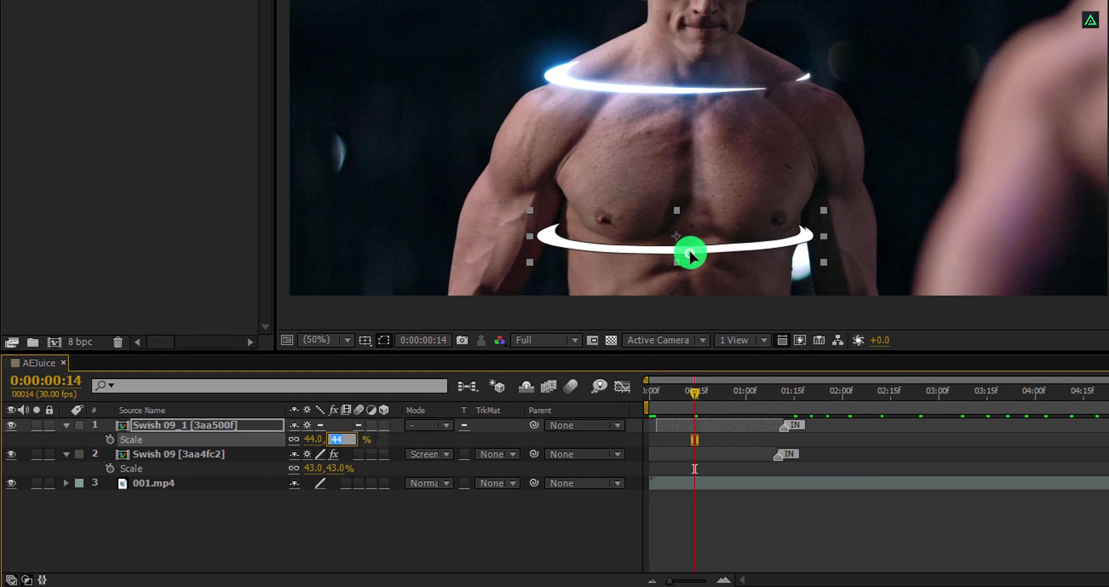
{"action": "key", "text": "Return"}
Shift Swish 09_1's layer bar right so it starts slightly later
{"action": "left_click", "coordinate": [659, 389]}
{"action": "left_click_drag", "start_coordinate": [661, 424], "coordinate": [755, 353]}
{"action": "left_click", "coordinate": [667, 398]}
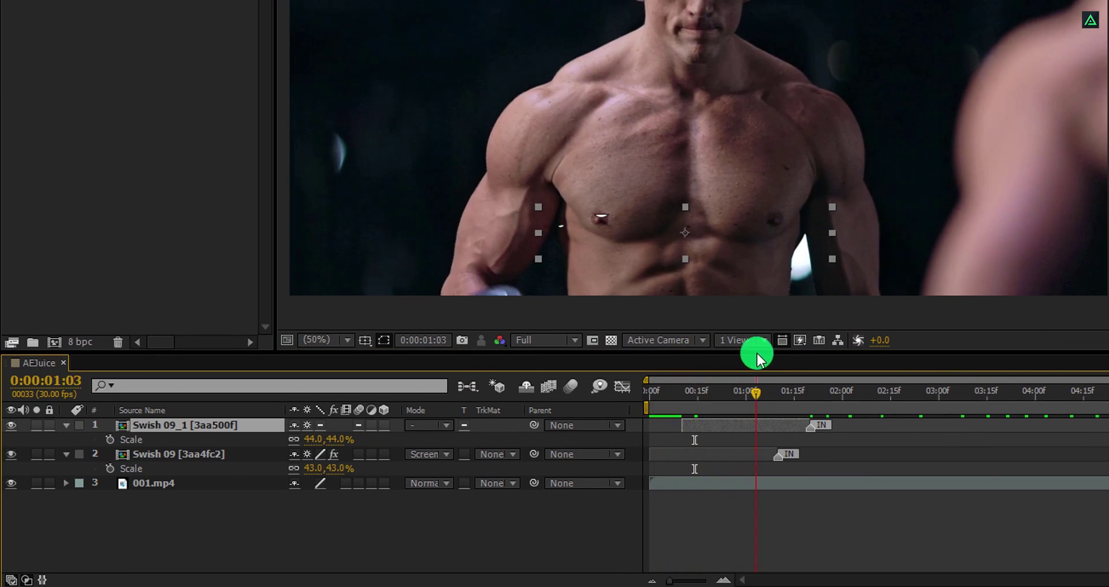
{"action": "left_click", "coordinate": [1013, 295]}
Switch the element style back to the blue glow
{"action": "double_click", "coordinate": [912, 495]}
{"action": "left_click", "coordinate": [472, 224]}
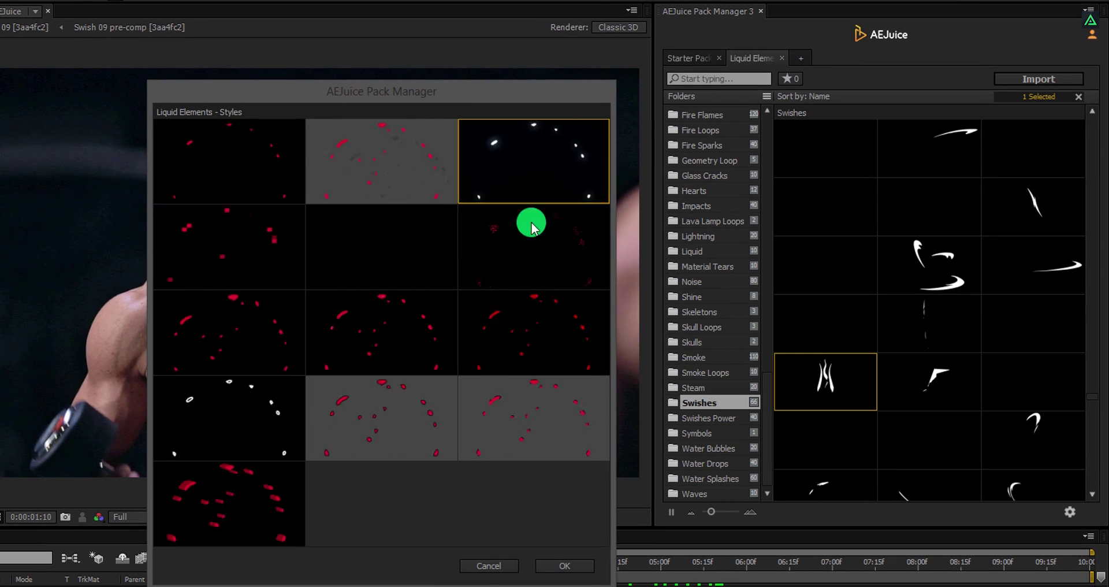
{"action": "left_click", "coordinate": [552, 566]}
Add a Swish Power 25 element to the comp and scale it to 24%
{"action": "left_click_drag", "start_coordinate": [1091, 396], "coordinate": [1092, 433]}
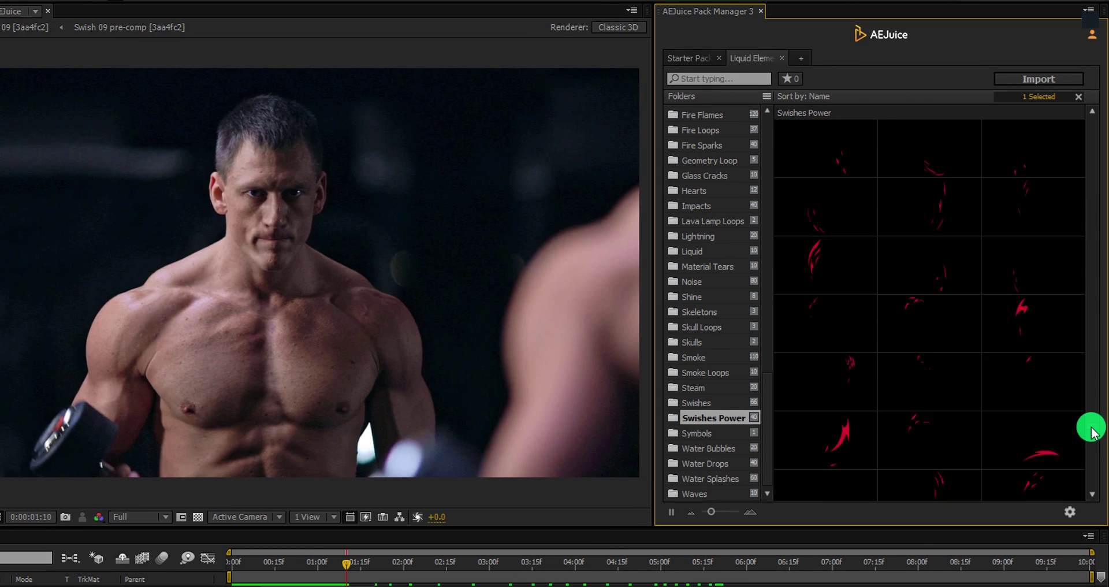
{"action": "left_click_drag", "start_coordinate": [825, 324], "coordinate": [176, 345]}
{"action": "left_click_drag", "start_coordinate": [230, 321], "coordinate": [230, 321]}
{"action": "left_click", "coordinate": [231, 324]}
{"action": "key", "text": "s"}
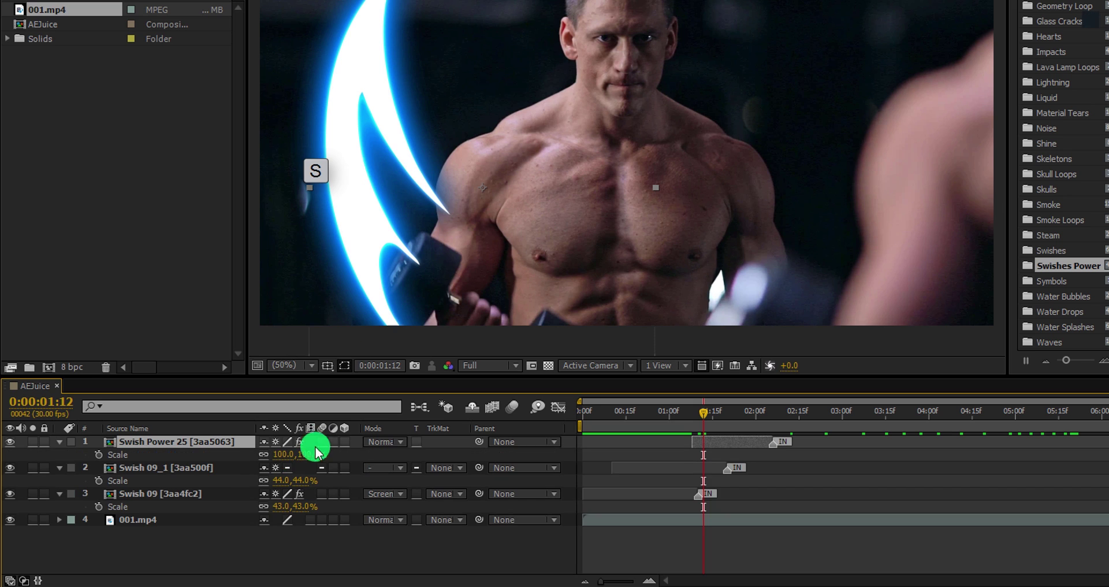
{"action": "left_click_drag", "start_coordinate": [23, 571], "coordinate": [1, 572]}
{"action": "left_click_drag", "start_coordinate": [276, 432], "coordinate": [254, 432]}
Blend Swish Power 25 in Lighten mode and scrub to frames where it flashes
{"action": "left_click", "coordinate": [418, 428]}
{"action": "left_click", "coordinate": [462, 48]}
{"action": "left_click_drag", "start_coordinate": [767, 394], "coordinate": [838, 387]}
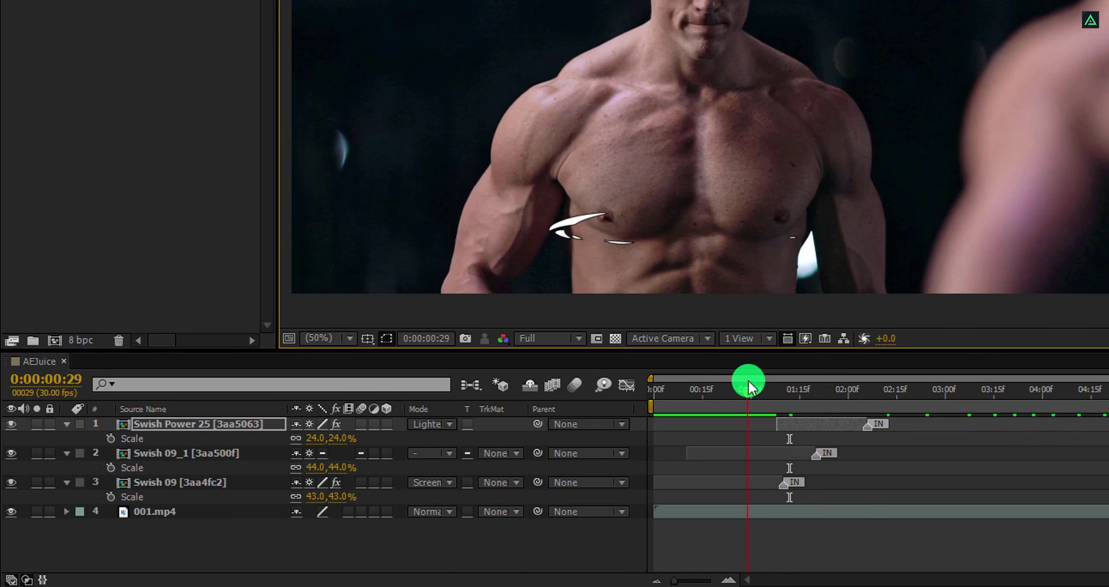
{"action": "left_click", "coordinate": [605, 186]}
Drag the first Experiment element from the library into the comp
{"action": "left_click", "coordinate": [655, 480]}
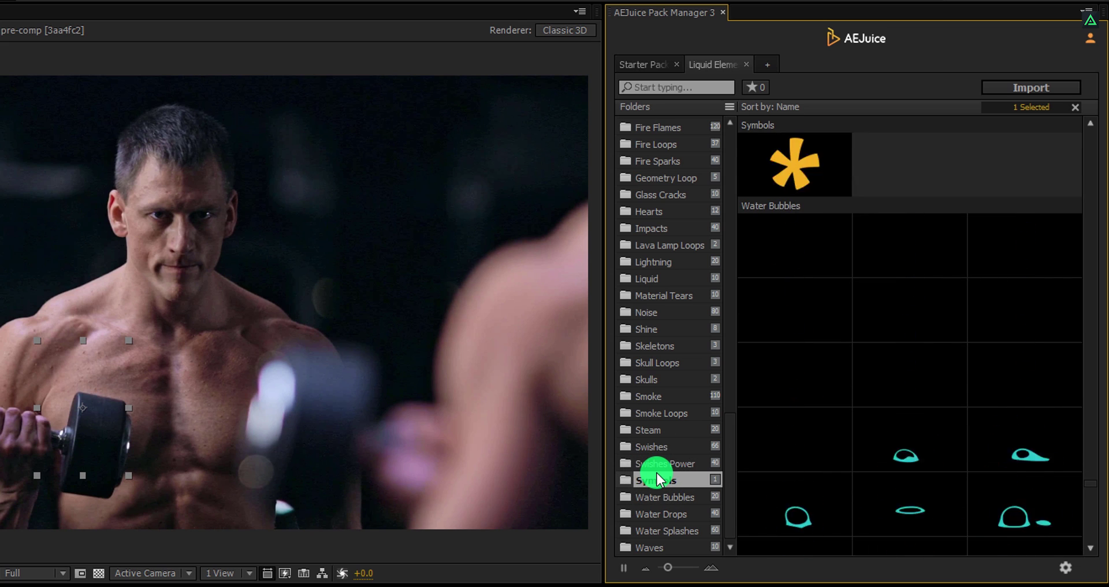
{"action": "scroll", "coordinate": [655, 280], "scroll_direction": "up", "scroll_amount": 10}
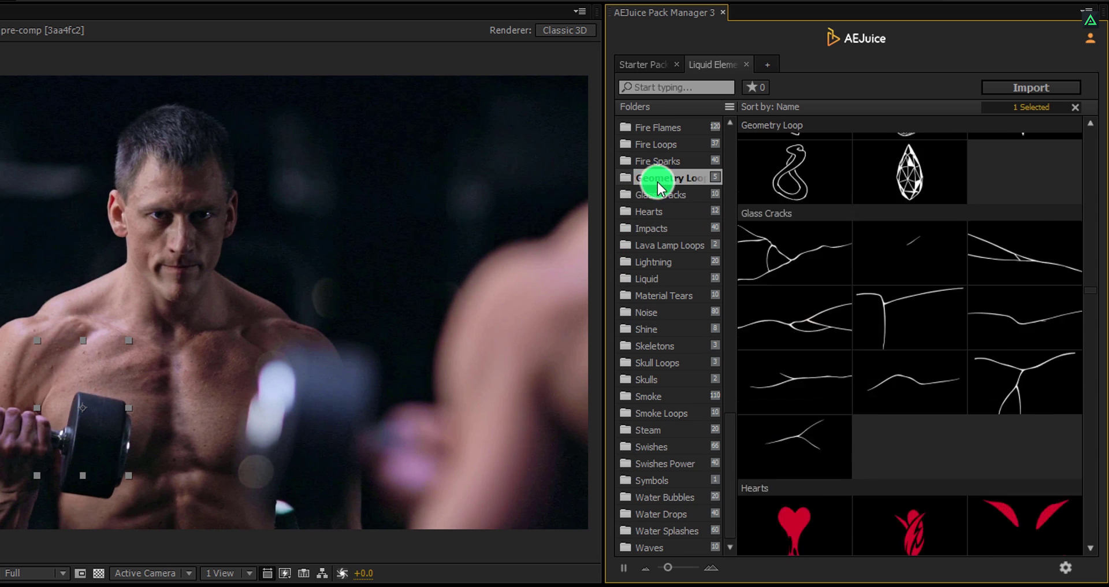
{"action": "left_click_drag", "start_coordinate": [794, 165], "coordinate": [137, 376]}
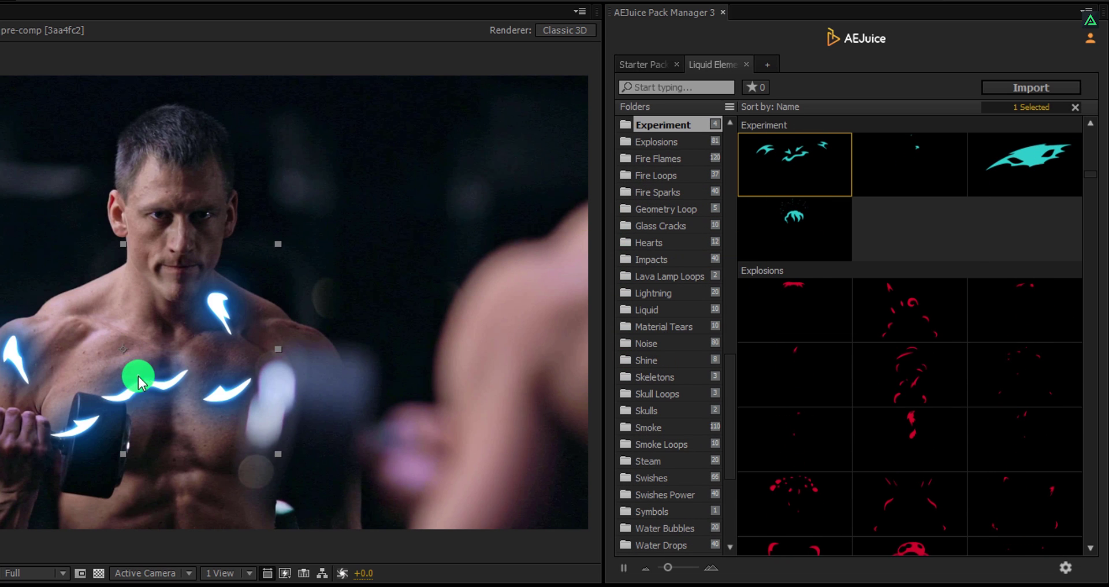
Replace the added layer with a fresh Experiment 01_1 element, starting it later near 2:21
{"action": "key", "text": "Delete"}
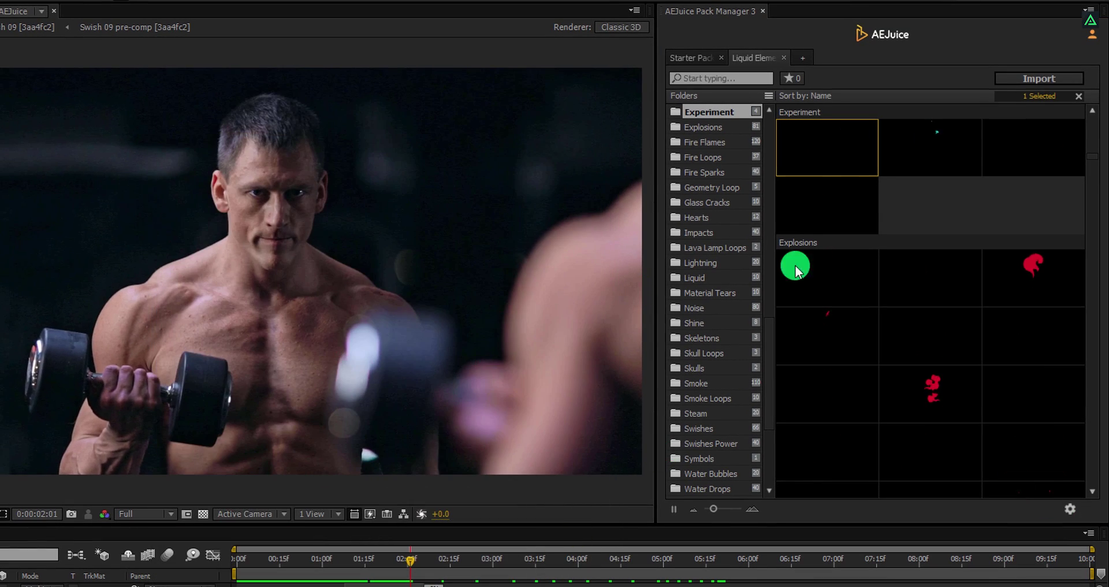
{"action": "left_click_drag", "start_coordinate": [796, 269], "coordinate": [227, 273]}
{"action": "left_click_drag", "start_coordinate": [410, 560], "coordinate": [434, 560]}
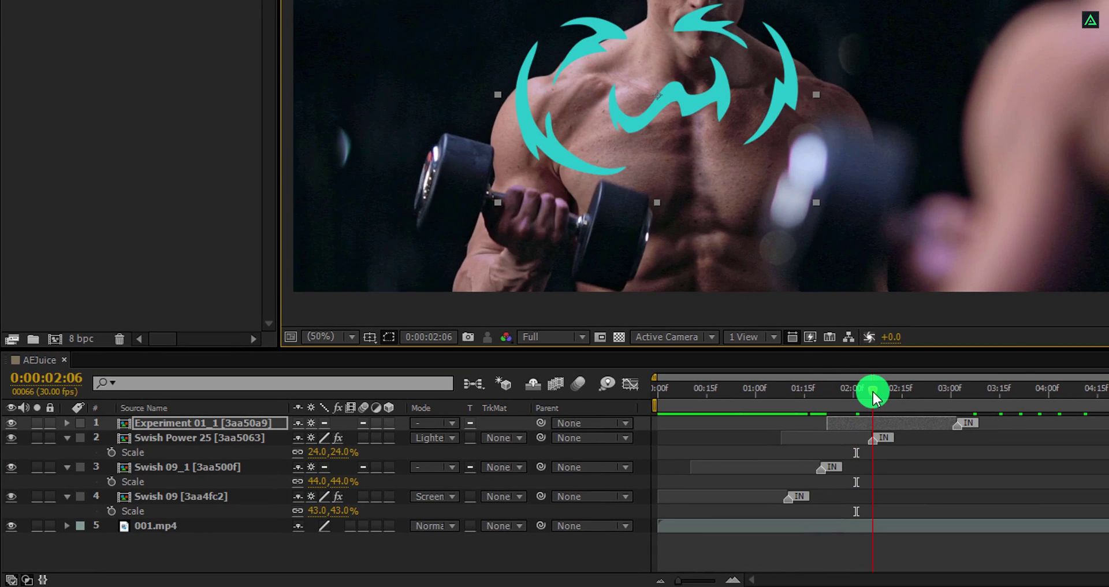
{"action": "left_click_drag", "start_coordinate": [884, 393], "coordinate": [922, 393]}
{"action": "left_click_drag", "start_coordinate": [886, 425], "coordinate": [931, 421]}
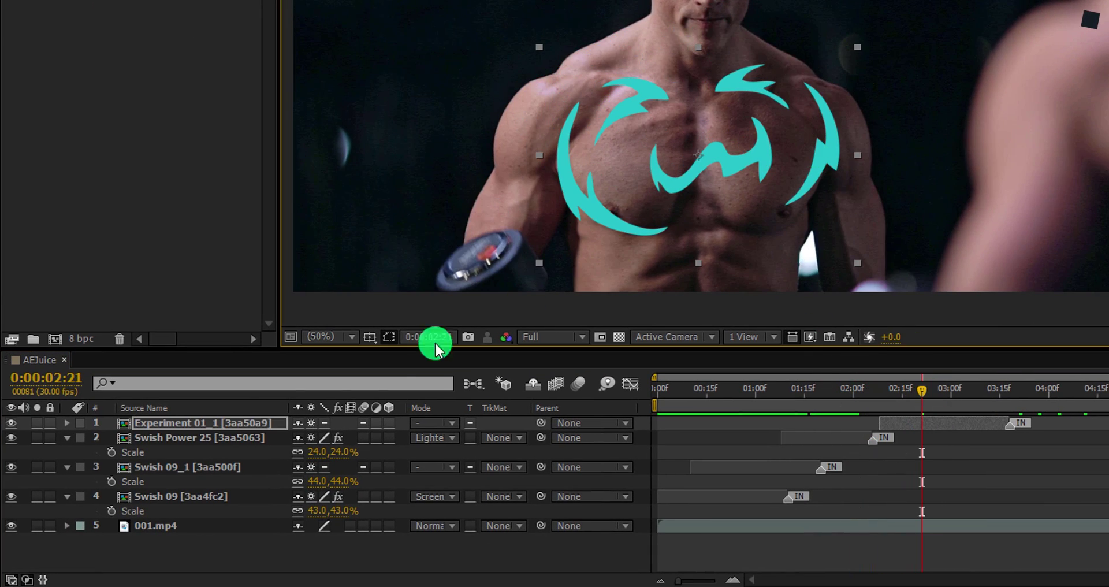
Set Experiment 01_1's scale to 95% and open its precomp
{"action": "left_click", "coordinate": [258, 427]}
{"action": "key", "text": "s"}
{"action": "left_click", "coordinate": [316, 437]}
{"action": "type", "text": "95"}
{"action": "key", "text": "Tab"}
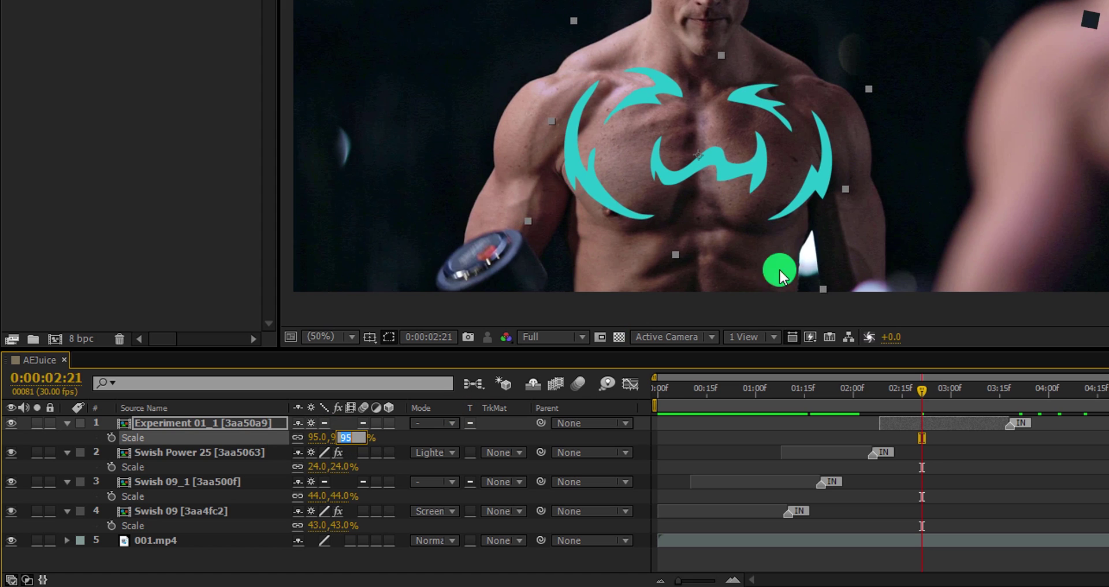
{"action": "key", "text": "Return"}
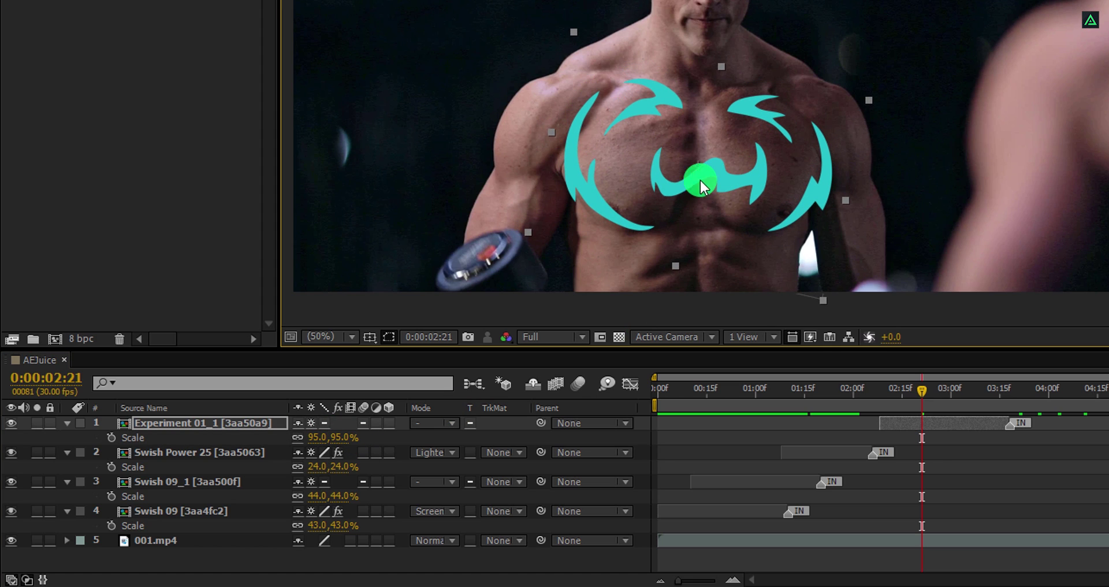
{"action": "double_click", "coordinate": [238, 423]}
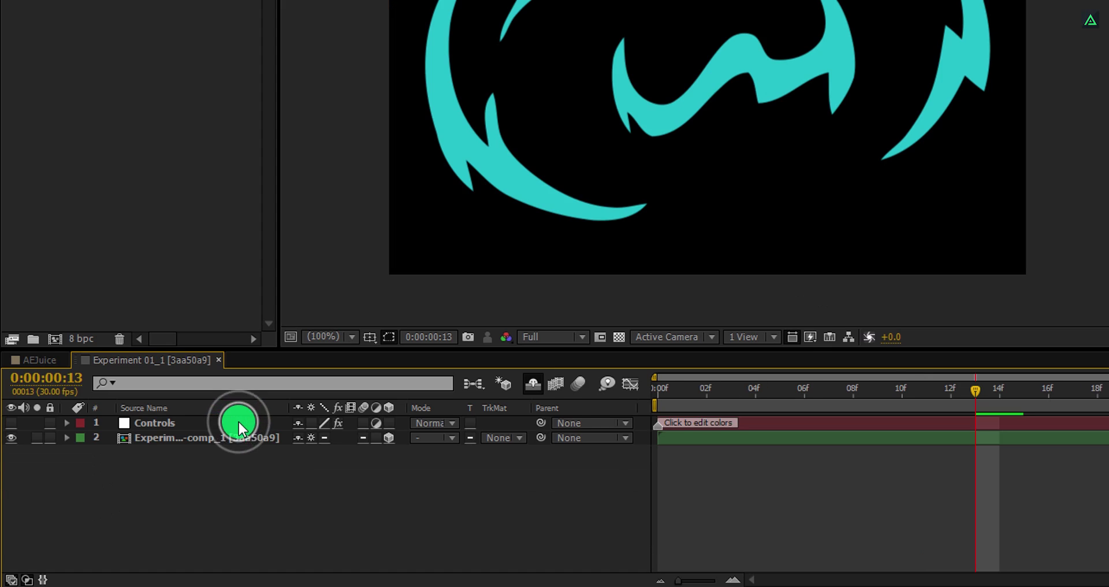
Set the Controls layer's Color effect to near-white F8FFFF in the color picker
{"action": "left_click", "coordinate": [205, 422]}
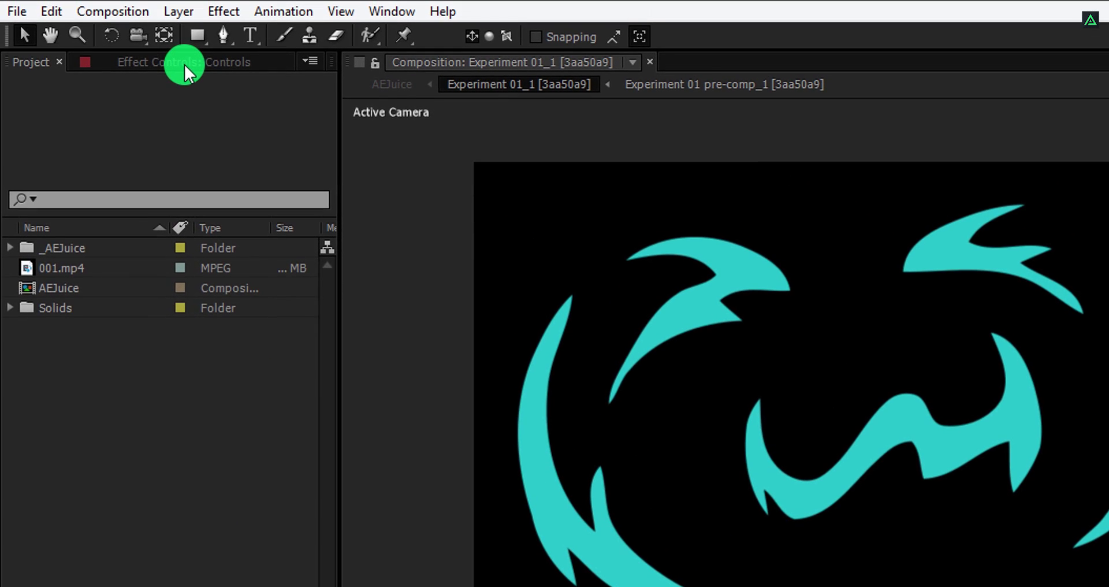
{"action": "left_click", "coordinate": [185, 65]}
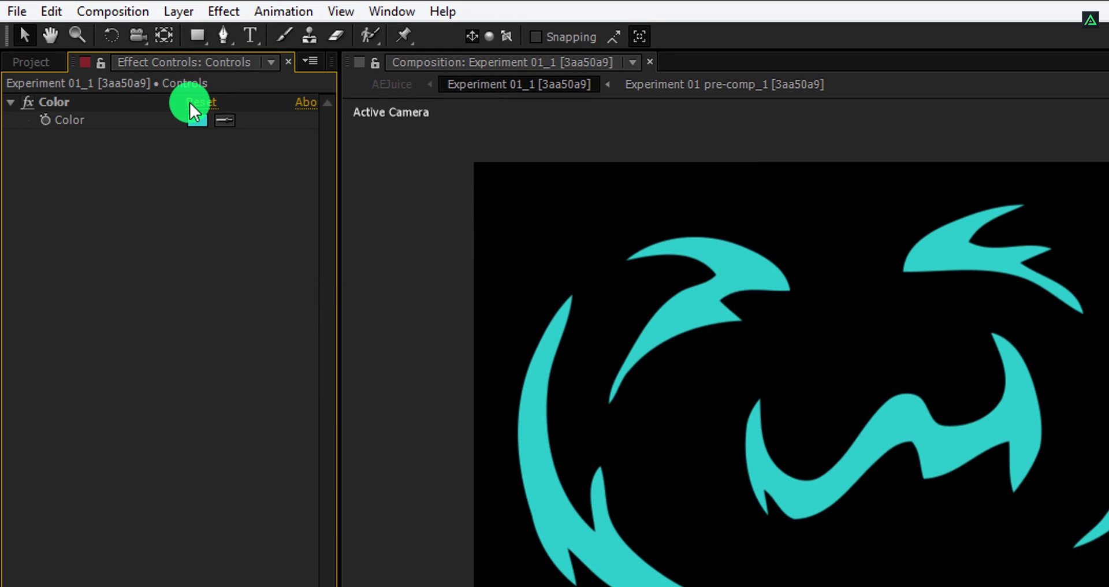
{"action": "left_click", "coordinate": [196, 119]}
{"action": "left_click_drag", "start_coordinate": [185, 280], "coordinate": [147, 255]}
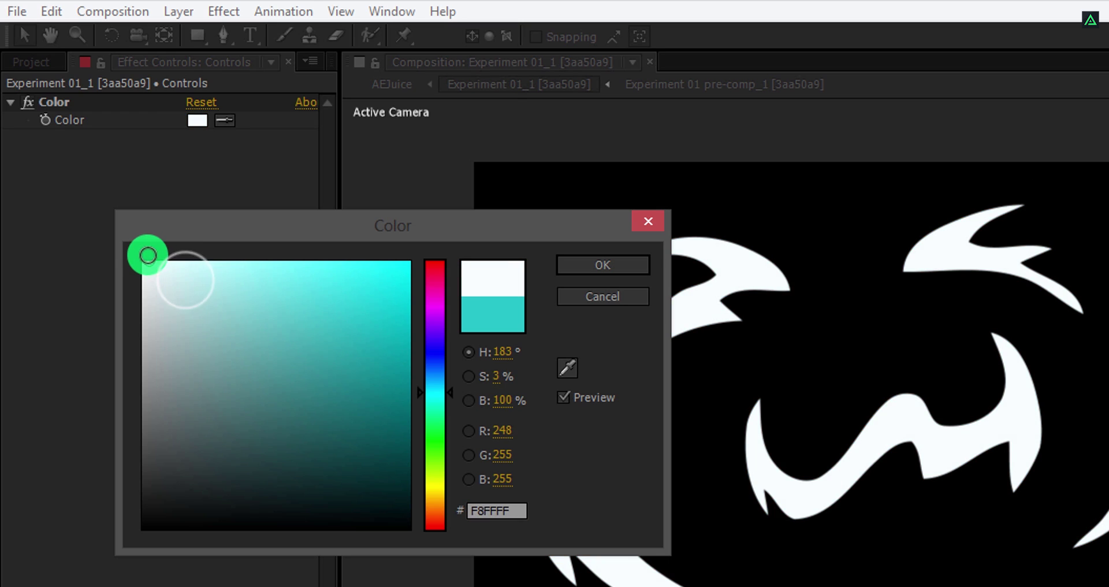